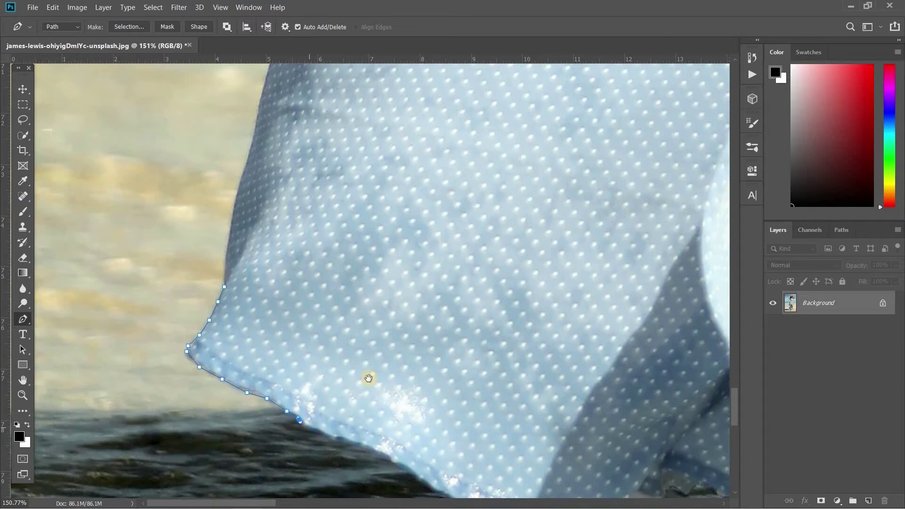
# Continue the pen path along the dress's lower hem over the water and around the base of the shaded fold.
pyautogui.moveTo(369, 378); pyautogui.dragTo(241, 237)
pyautogui.click(164, 268)
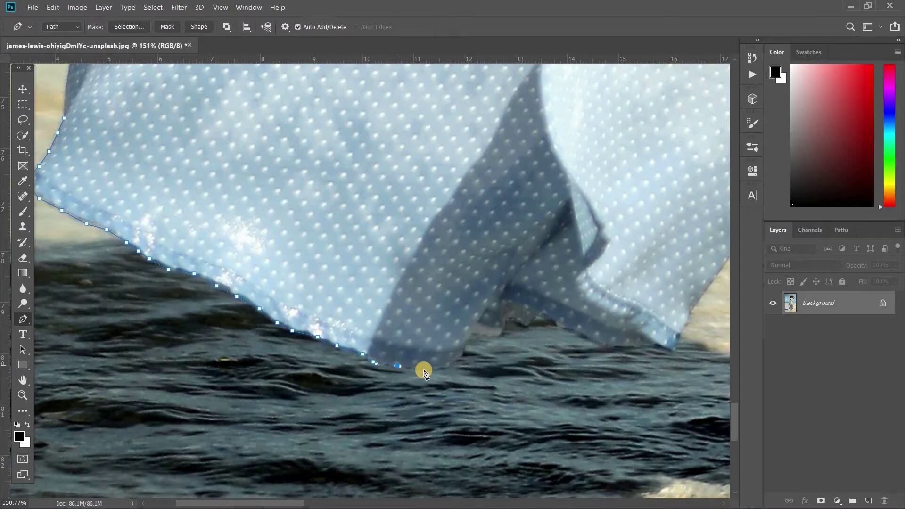
pyautogui.click(470, 337)
pyautogui.click(475, 323)
pyautogui.click(486, 329)
pyautogui.click(501, 329)
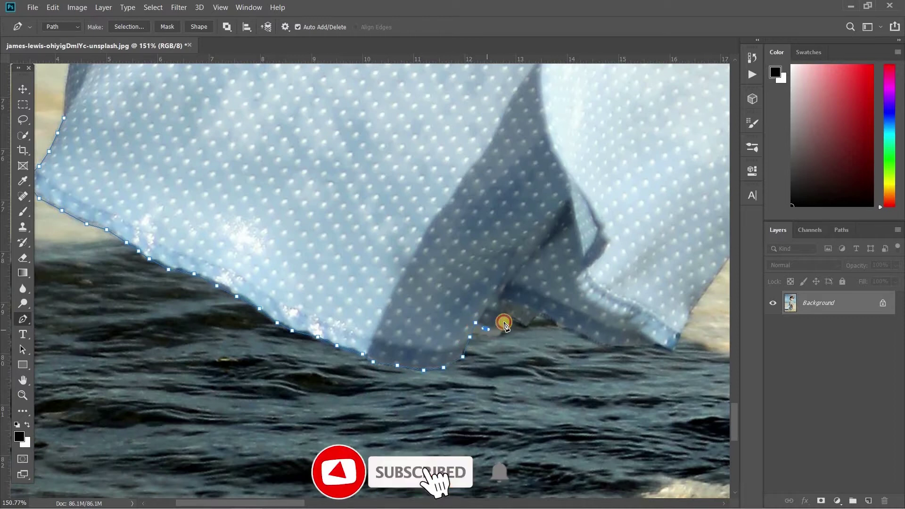
# Trace the recessed hem section between the shaded fold and the front panel's pointed corner with the Pen tool.
pyautogui.click(508, 321)
pyautogui.click(523, 326)
pyautogui.click(531, 323)
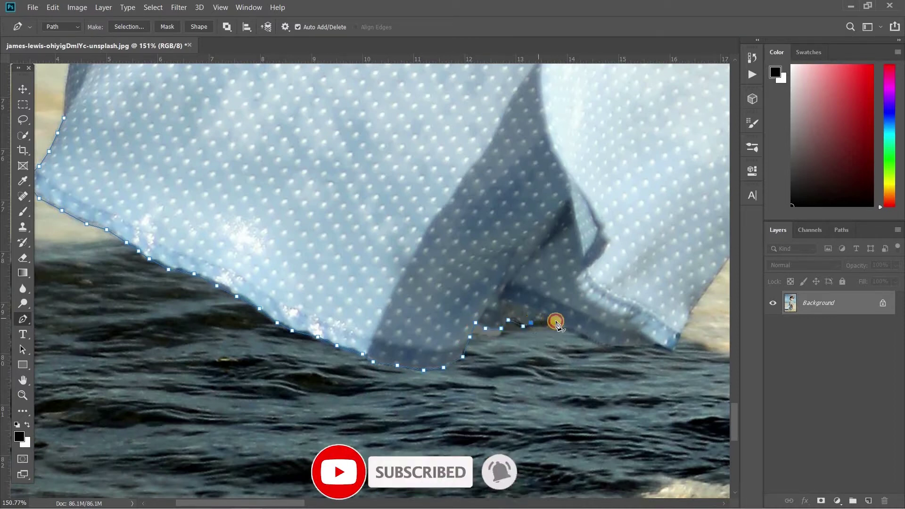
pyautogui.click(556, 323)
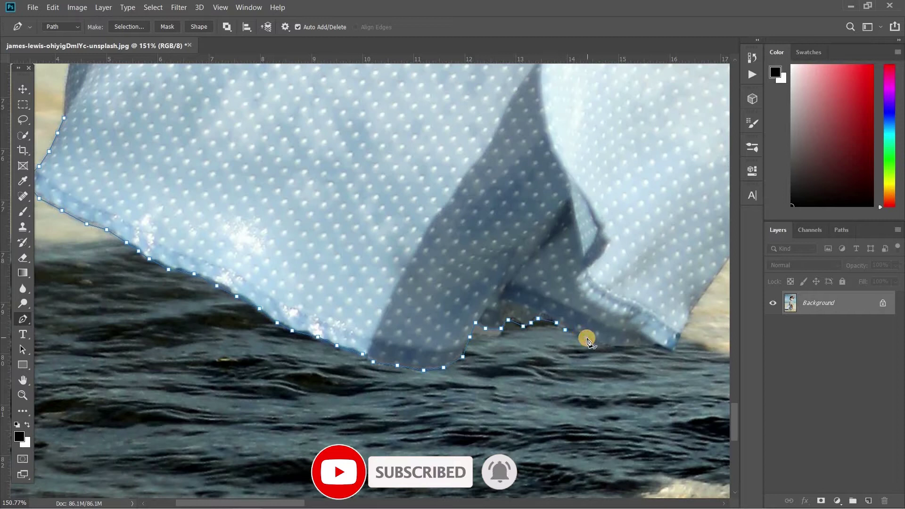
pyautogui.click(586, 337)
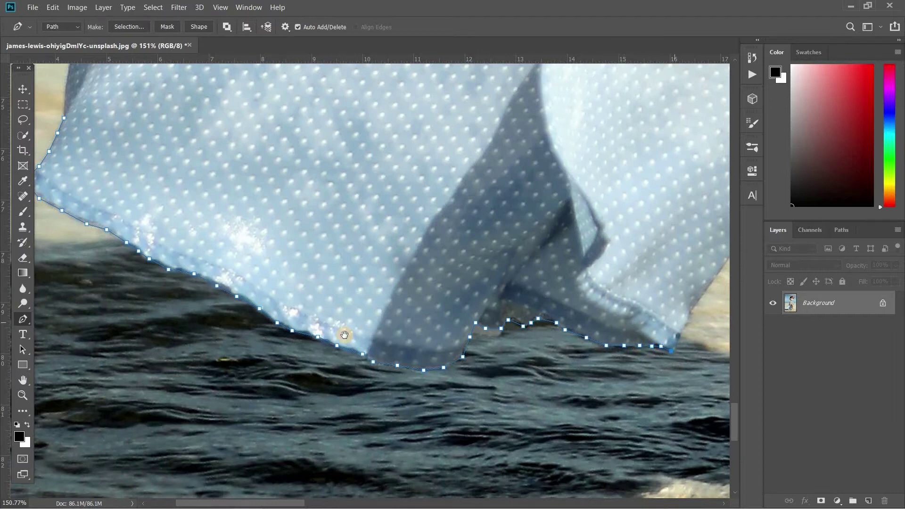
# Trace up the front panel's edge from its pointed corner and along the dark hem of the shaded panel.
pyautogui.moveTo(673, 342); pyautogui.dragTo(348, 363)
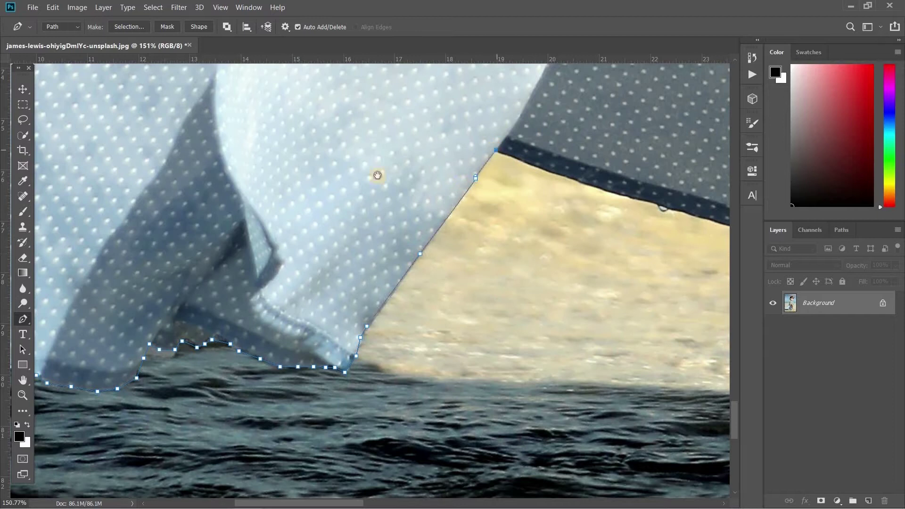
pyautogui.moveTo(377, 175); pyautogui.dragTo(264, 318)
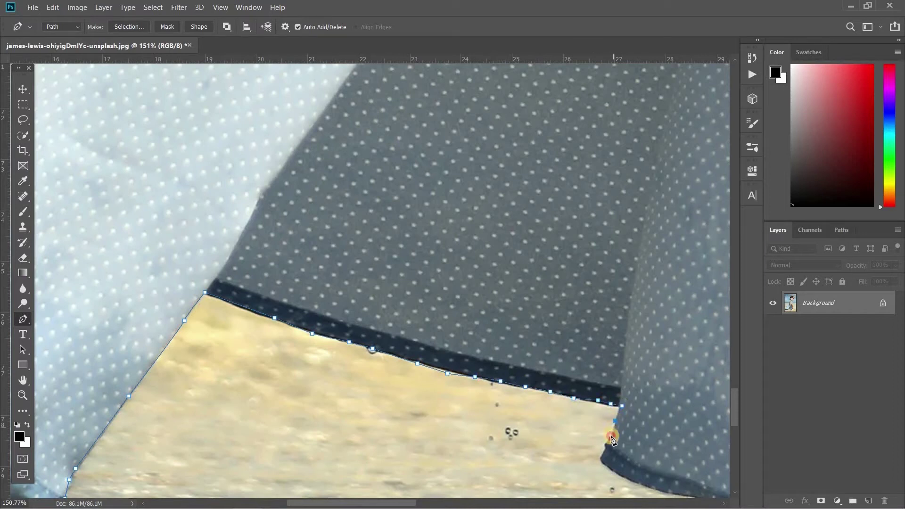
pyautogui.moveTo(529, 366); pyautogui.dragTo(73, 312)
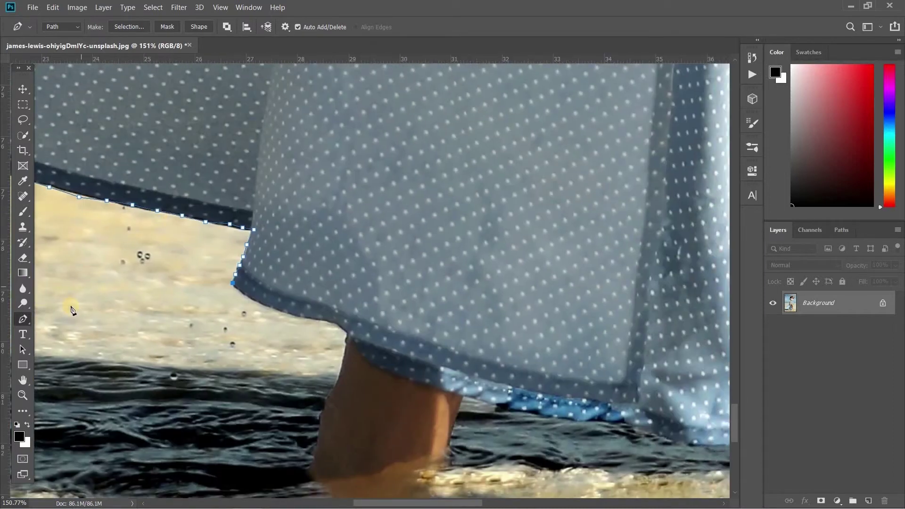
# Trace closely around the next panel's hem corner and along its curved lower edge up to the leg.
pyautogui.moveTo(249, 283); pyautogui.dragTo(2, 271)
pyautogui.click(23, 319)
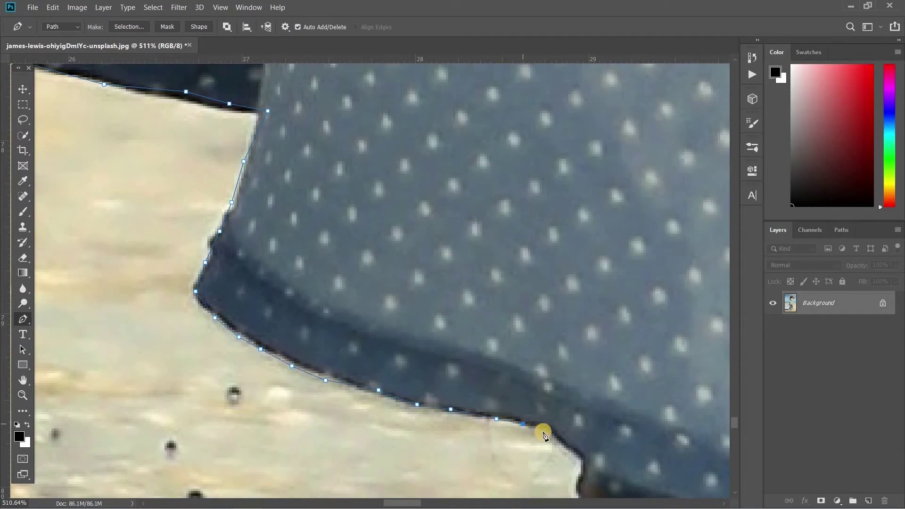
pyautogui.click(583, 465)
pyautogui.moveTo(540, 381); pyautogui.dragTo(168, 116)
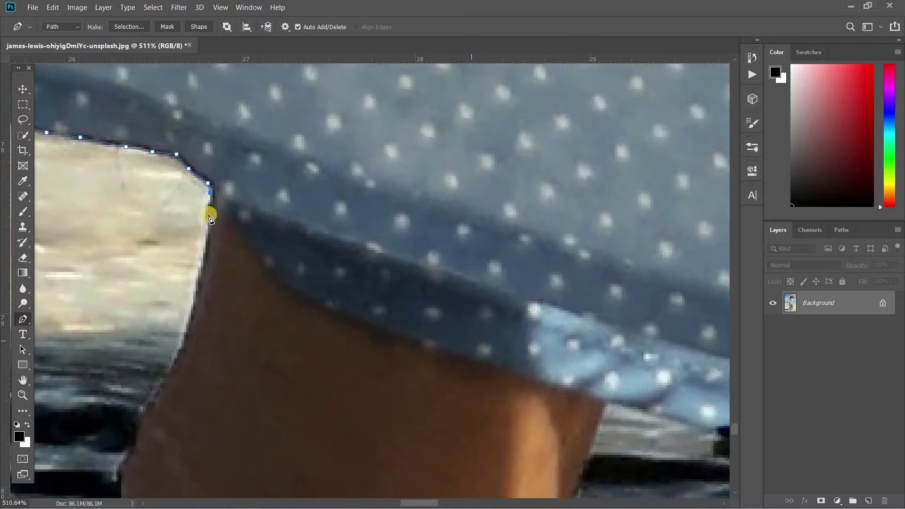
# Carry the pen path along the hem where the dress crosses above the leg.
pyautogui.moveTo(208, 214); pyautogui.dragTo(370, 184)
pyautogui.click(409, 210)
pyautogui.click(525, 296)
pyautogui.click(597, 319)
pyautogui.moveTo(607, 292); pyautogui.dragTo(175, 210)
# Trace the lower edge of the bright blue hem section beyond the leg, just above the water.
pyautogui.click(257, 269)
pyautogui.click(330, 288)
pyautogui.click(489, 340)
pyautogui.moveTo(524, 337); pyautogui.dragTo(147, 238)
pyautogui.click(251, 265)
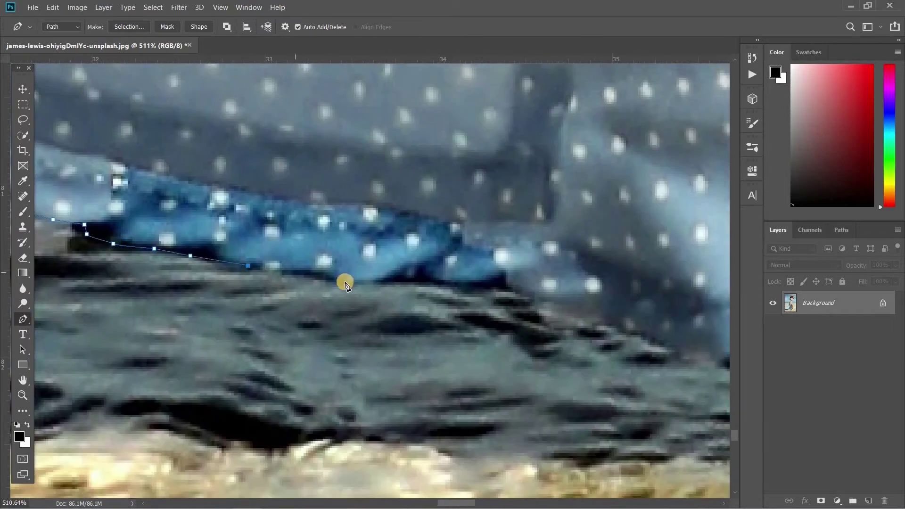
pyautogui.click(346, 282)
pyautogui.moveTo(374, 234); pyautogui.dragTo(38, 136)
# Extend the pen path along the remaining dress hem over the wet sand toward the second leg.
pyautogui.click(364, 261)
pyautogui.click(565, 262)
pyautogui.moveTo(589, 260); pyautogui.dragTo(185, 247)
pyautogui.click(339, 296)
pyautogui.moveTo(505, 273); pyautogui.dragTo(173, 178)
pyautogui.click(92, 213)
pyautogui.click(147, 222)
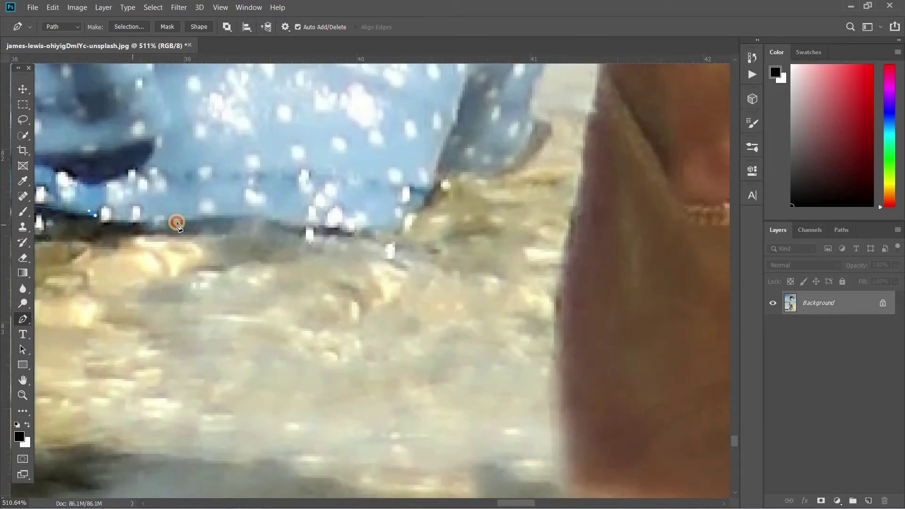
pyautogui.click(193, 223)
pyautogui.click(239, 220)
# Trace around the hem's end and up the fabric edge to where it meets the second leg.
pyautogui.moveTo(340, 201); pyautogui.dragTo(269, 325)
pyautogui.click(285, 282)
pyautogui.click(303, 217)
pyautogui.click(317, 172)
pyautogui.click(324, 147)
pyautogui.moveTo(319, 277); pyautogui.dragTo(279, 313)
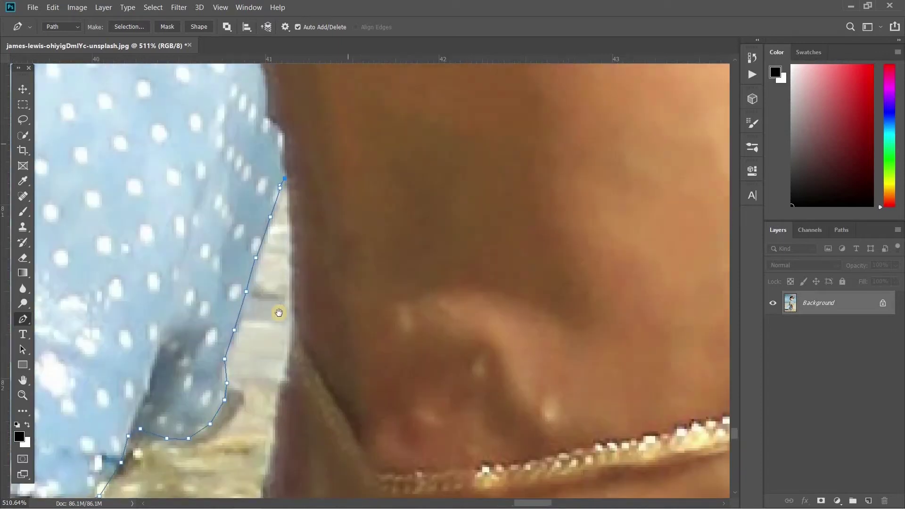
pyautogui.moveTo(435, 453); pyautogui.dragTo(395, 316)
pyautogui.moveTo(447, 487); pyautogui.dragTo(542, 500)
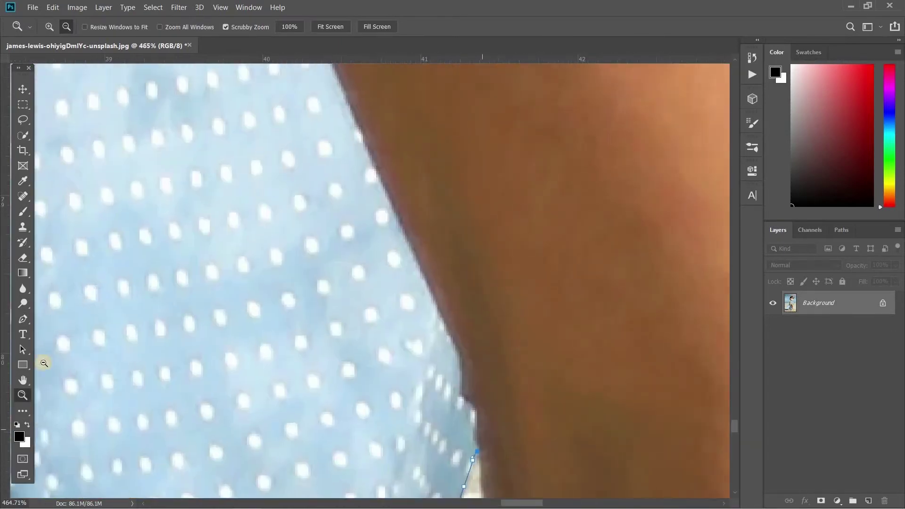
# Place anchor points up the straight dress edge along the bare leg above the hem.
pyautogui.click(23, 319)
pyautogui.click(461, 368)
pyautogui.click(415, 261)
pyautogui.moveTo(369, 183); pyautogui.dragTo(462, 379)
pyautogui.click(481, 406)
pyautogui.moveTo(407, 196); pyautogui.dragTo(475, 349)
pyautogui.click(454, 326)
pyautogui.click(393, 114)
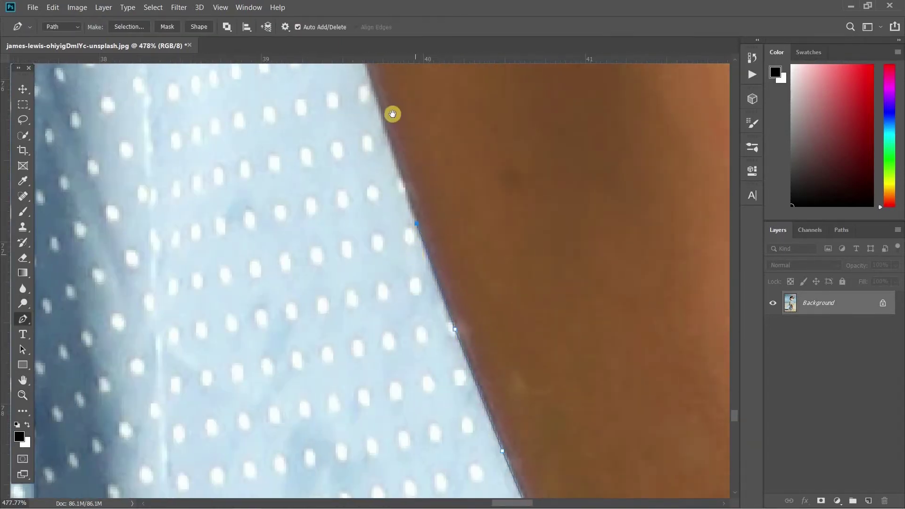
# Continue the pen path farther up the leg, following the inward curve of the fabric edge.
pyautogui.moveTo(392, 115); pyautogui.dragTo(535, 427)
pyautogui.click(479, 262)
pyautogui.click(446, 132)
pyautogui.moveTo(438, 108); pyautogui.dragTo(531, 333)
pyautogui.click(509, 206)
pyautogui.moveTo(479, 154); pyautogui.dragTo(479, 340)
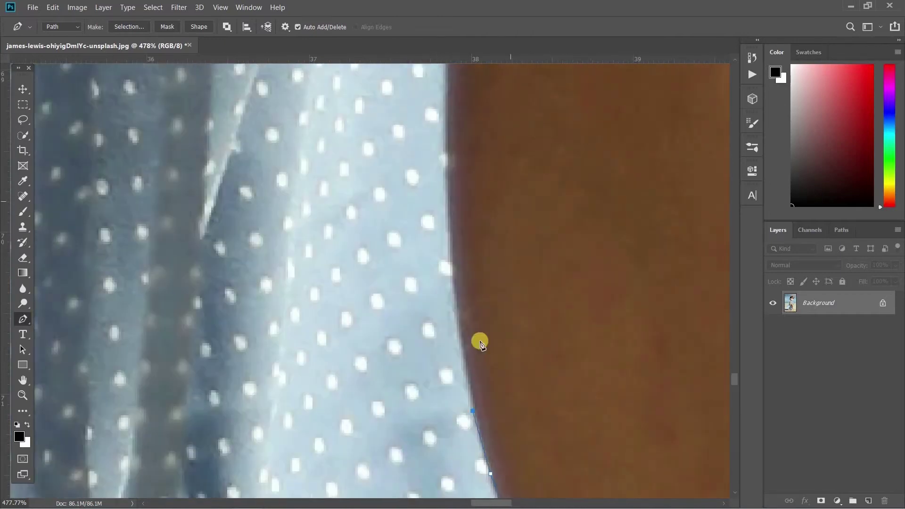
# Trace the dress edge past the overlapping fold on the upper leg, following the boundary with the skin.
pyautogui.click(510, 368)
pyautogui.moveTo(517, 277); pyautogui.dragTo(439, 371)
pyautogui.click(463, 158)
pyautogui.moveTo(463, 158); pyautogui.dragTo(507, 288)
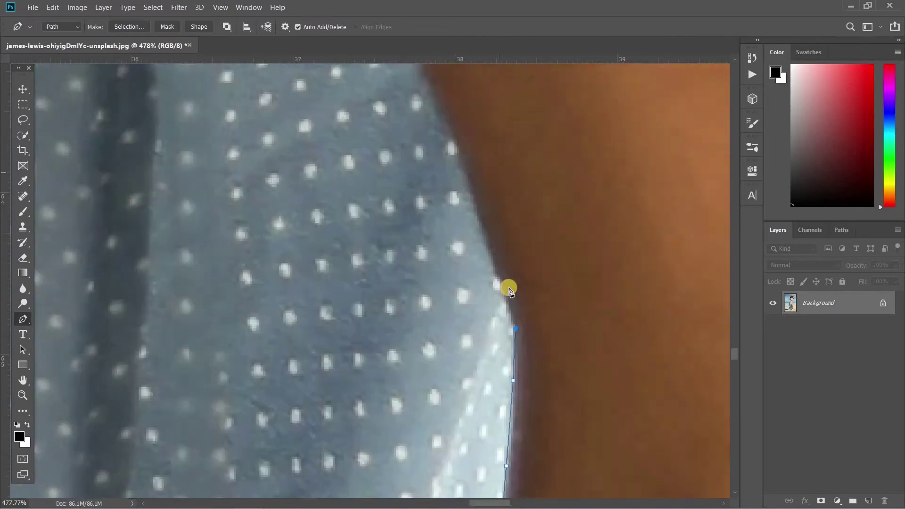
pyautogui.click(497, 210)
pyautogui.moveTo(497, 211); pyautogui.dragTo(539, 227)
# Outline the narrow dotted fabric strip lying over the skin with anchor points along its long edges.
pyautogui.click(543, 338)
pyautogui.moveTo(594, 195); pyautogui.dragTo(569, 194)
pyautogui.click(504, 364)
pyautogui.click(472, 384)
pyautogui.scroll(-15, 569, 195)
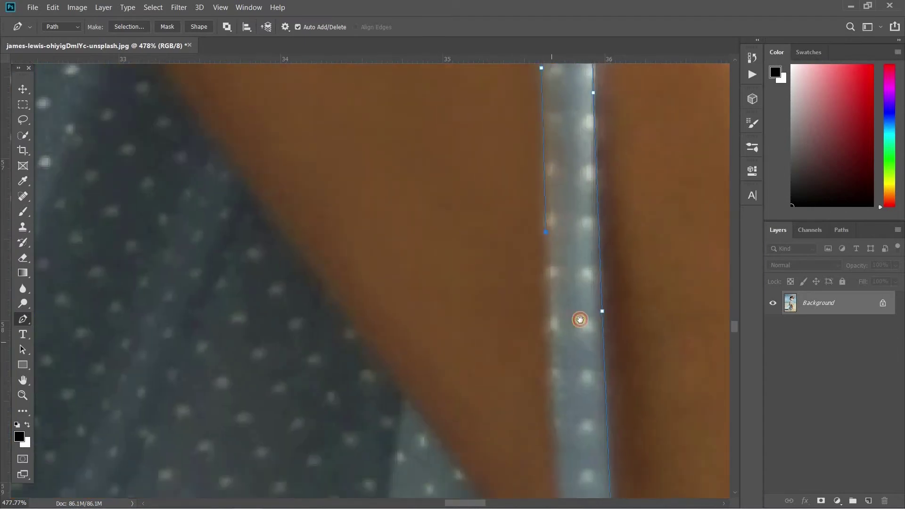
pyautogui.click(542, 238)
pyautogui.click(546, 338)
pyautogui.scroll(10, 384, 166)
pyautogui.hscroll(-4, 429, 328)
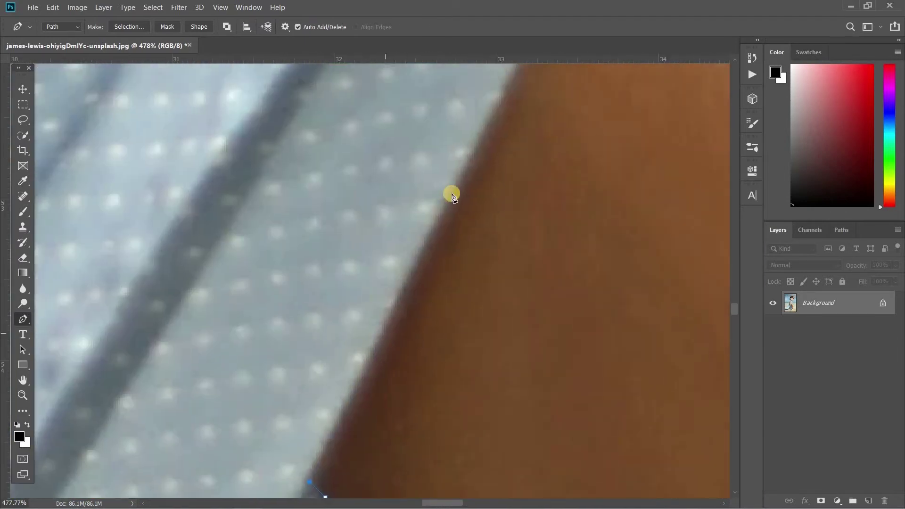
# Trace the diagonal fabric edge upward along the skin toward the top of the dress opening.
pyautogui.click(452, 196)
pyautogui.click(445, 265)
pyautogui.click(509, 144)
pyautogui.moveTo(544, 150); pyautogui.dragTo(406, 412)
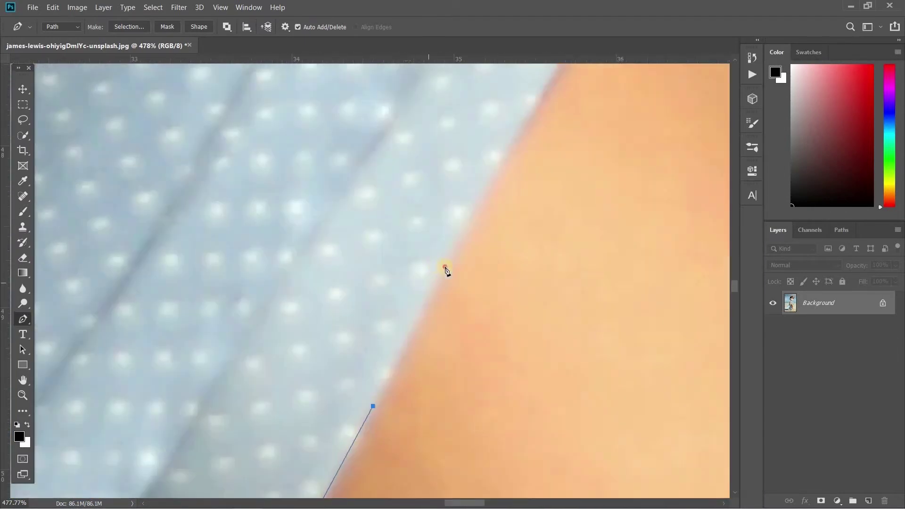
pyautogui.click(444, 267)
pyautogui.click(500, 176)
# Trace around the apex of the skin opening and start down the fabric edge on its other side.
pyautogui.click(545, 196)
pyautogui.click(590, 250)
pyautogui.moveTo(604, 380); pyautogui.dragTo(283, 174)
pyautogui.moveTo(354, 424); pyautogui.dragTo(224, 250)
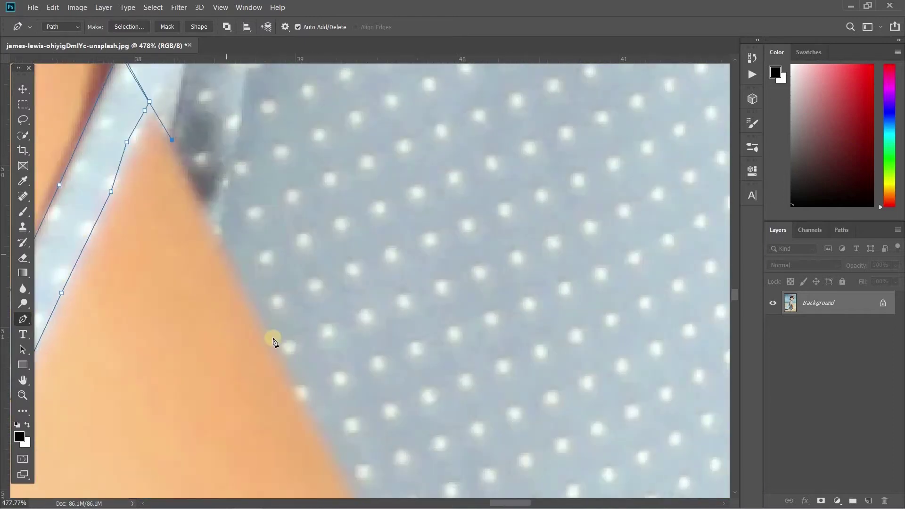
pyautogui.click(273, 340)
pyautogui.click(198, 293)
pyautogui.moveTo(305, 388); pyautogui.dragTo(160, 169)
# Continue the pen path down the diagonal dress edge on the far side of the exposed leg.
pyautogui.click(103, 170)
pyautogui.click(170, 285)
pyautogui.click(226, 398)
pyautogui.moveTo(212, 223); pyautogui.dragTo(137, 158)
pyautogui.click(208, 283)
pyautogui.click(253, 370)
pyautogui.click(142, 132)
pyautogui.moveTo(255, 384); pyautogui.dragTo(129, 168)
pyautogui.click(206, 284)
# Trace down the inner edge of the thin dotted fabric strip between the leg and the background.
pyautogui.moveTo(235, 444); pyautogui.dragTo(165, 189)
pyautogui.click(169, 242)
pyautogui.moveTo(183, 453); pyautogui.dragTo(178, 177)
pyautogui.click(171, 180)
pyautogui.click(172, 285)
pyautogui.moveTo(141, 283); pyautogui.dragTo(123, 194)
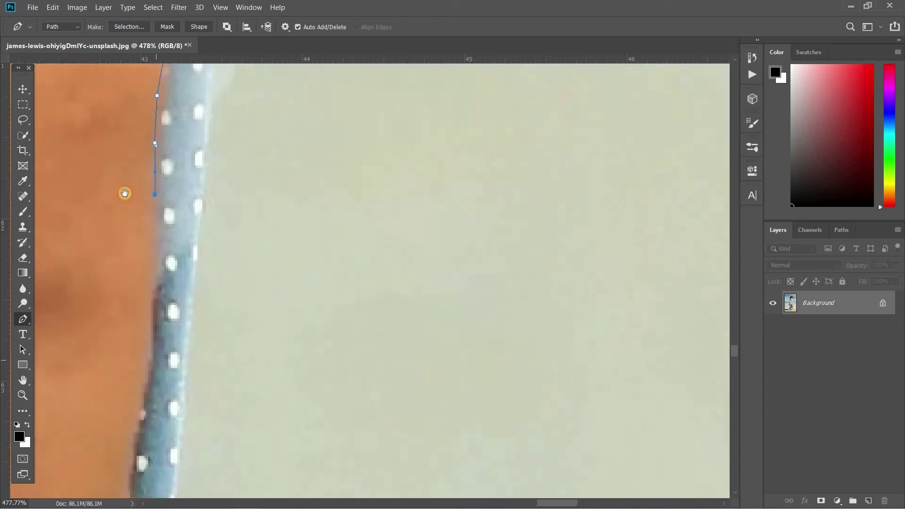
pyautogui.click(135, 247)
pyautogui.click(112, 393)
pyautogui.moveTo(109, 422); pyautogui.dragTo(157, 168)
pyautogui.click(121, 385)
# Bring the pen path around the thin fabric strip and back up its outer edge against the background.
pyautogui.click(134, 273)
pyautogui.moveTo(150, 287); pyautogui.dragTo(233, 475)
pyautogui.click(222, 455)
pyautogui.moveTo(297, 168); pyautogui.dragTo(302, 422)
pyautogui.click(285, 457)
pyautogui.click(343, 457)
pyautogui.click(360, 215)
# Trace the outer dress contour upward to the straight side edge beside the hanging dark ribbon.
pyautogui.moveTo(368, 219); pyautogui.dragTo(399, 451)
pyautogui.click(365, 218)
pyautogui.click(379, 220)
pyautogui.click(394, 218)
pyautogui.click(402, 222)
pyautogui.moveTo(437, 307); pyautogui.dragTo(428, 472)
pyautogui.click(396, 386)
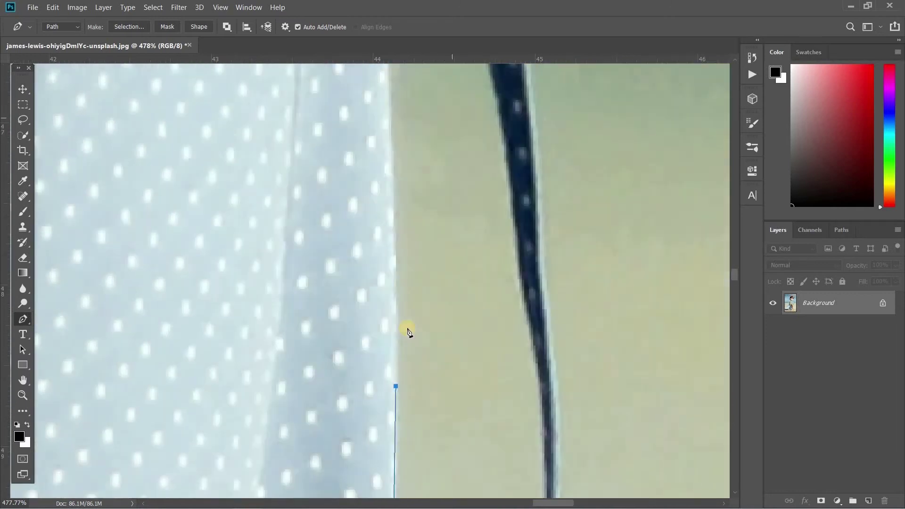
# Extend the pen path up the dress's outer side edge toward the waist ties.
pyautogui.moveTo(408, 331); pyautogui.dragTo(401, 419)
pyautogui.click(382, 154)
pyautogui.moveTo(305, 292); pyautogui.dragTo(278, 472)
pyautogui.click(297, 358)
pyautogui.click(281, 184)
pyautogui.click(278, 90)
pyautogui.moveTo(291, 309); pyautogui.dragTo(299, 239)
# Place anchor points around the fabric edges below the waist ties.
pyautogui.click(288, 120)
pyautogui.click(315, 367)
pyautogui.click(279, 218)
pyautogui.moveTo(287, 404); pyautogui.dragTo(372, 377)
pyautogui.click(282, 382)
pyautogui.click(258, 205)
pyautogui.click(267, 254)
pyautogui.click(252, 129)
pyautogui.click(251, 208)
pyautogui.click(241, 122)
# Trace the outer edge of the dark dotted ribbon upward against the blue background.
pyautogui.click(359, 215)
pyautogui.click(348, 106)
pyautogui.moveTo(348, 109); pyautogui.dragTo(421, 374)
pyautogui.click(410, 295)
pyautogui.click(382, 163)
pyautogui.moveTo(382, 163); pyautogui.dragTo(338, 414)
pyautogui.click(366, 236)
pyautogui.click(362, 161)
pyautogui.click(380, 340)
pyautogui.moveTo(343, 312); pyautogui.dragTo(366, 384)
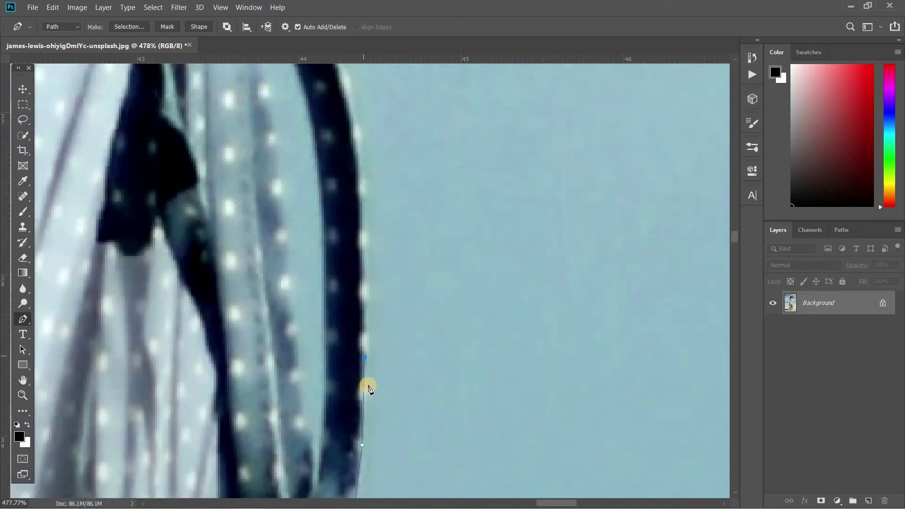
# Trace over the top of the dark ribbon loop, down its inner edge and back up the adjacent light tie.
pyautogui.click(348, 283)
pyautogui.moveTo(348, 283); pyautogui.dragTo(378, 270)
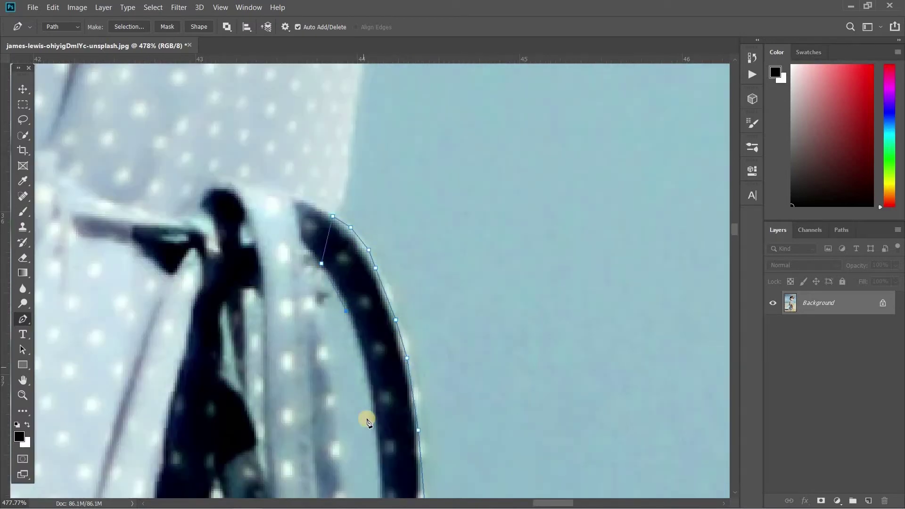
pyautogui.click(364, 369)
pyautogui.moveTo(380, 494); pyautogui.dragTo(337, 296)
pyautogui.click(386, 351)
pyautogui.click(345, 274)
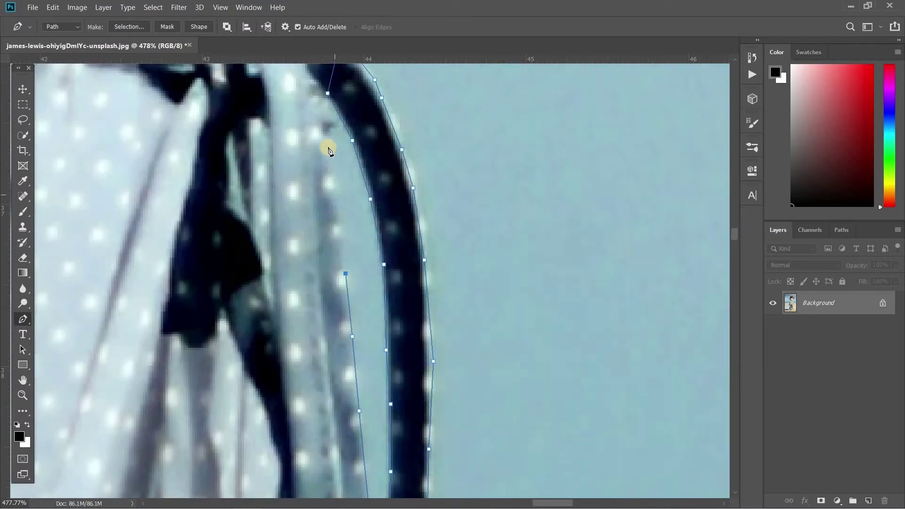
# Finish the inner ribbon gap and trace the dress's upper side edge up to just below the arm.
pyautogui.moveTo(330, 151); pyautogui.dragTo(351, 281)
pyautogui.click(366, 281)
pyautogui.click(366, 243)
pyautogui.moveTo(296, 322); pyautogui.dragTo(313, 287)
pyautogui.click(285, 298)
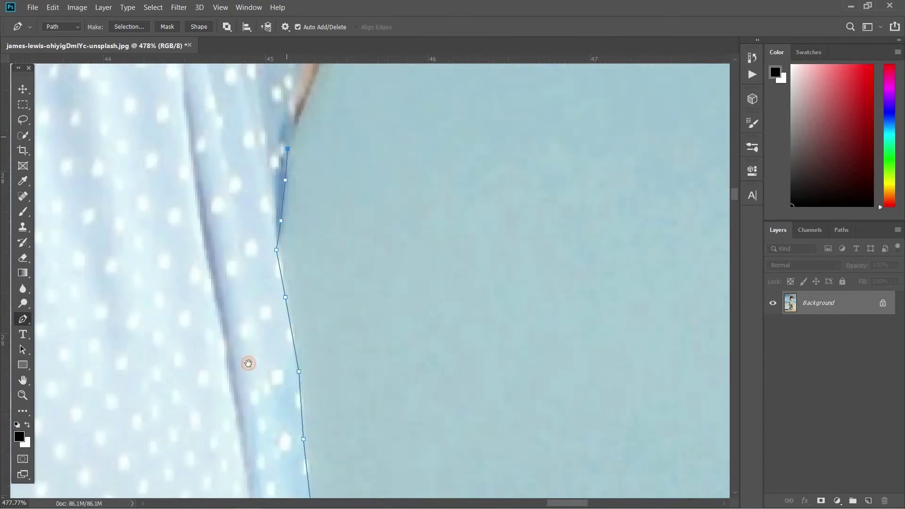
# Trace the path over the dotted shoulder strap beside the raised arm and down the upper part of the neckline edge.
pyautogui.moveTo(249, 363); pyautogui.dragTo(431, 454)
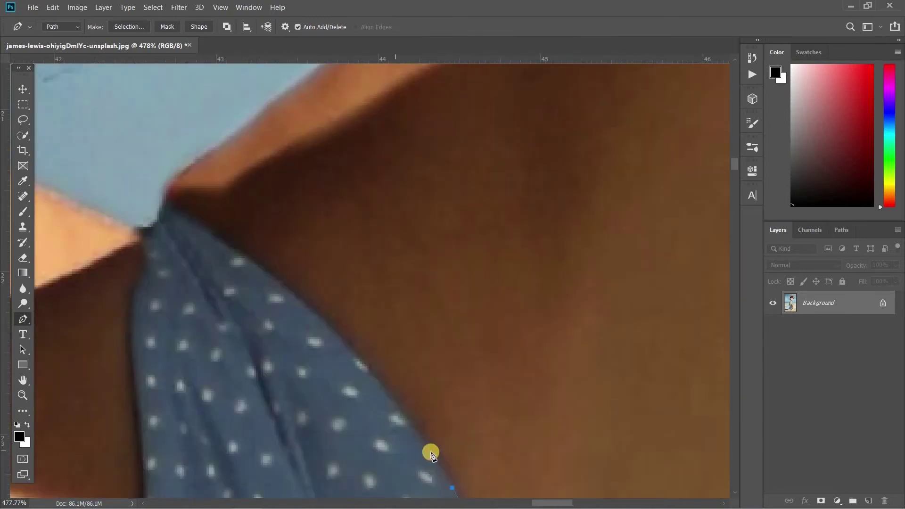
pyautogui.moveTo(154, 437); pyautogui.dragTo(259, 255)
pyautogui.click(305, 143)
pyautogui.click(214, 354)
pyautogui.moveTo(214, 354); pyautogui.dragTo(303, 217)
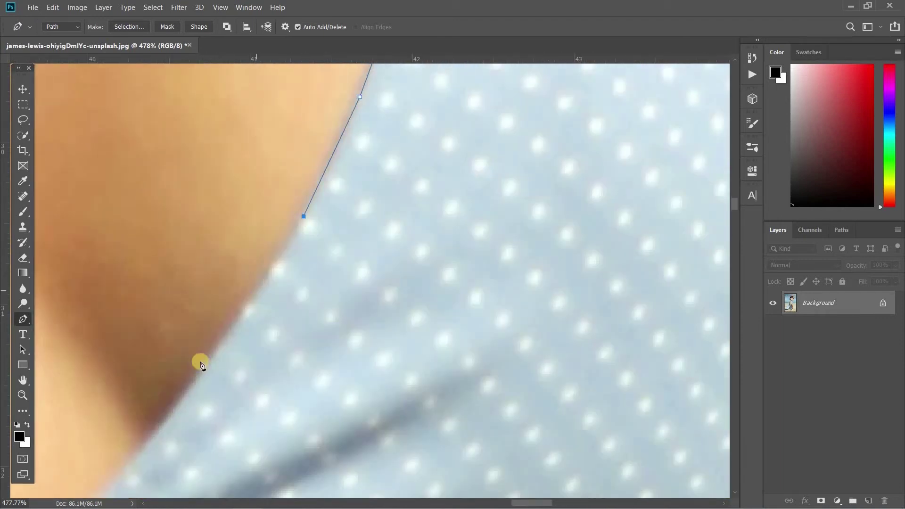
# Continue the path down the same neckline edge to the bottom of the V.
pyautogui.click(187, 395)
pyautogui.moveTo(187, 395); pyautogui.dragTo(330, 147)
pyautogui.click(288, 199)
pyautogui.click(245, 247)
# Trace the opposite neckline edge from the bottom of the V up onto the narrow shoulder strap.
pyautogui.moveTo(70, 94); pyautogui.dragTo(267, 307)
pyautogui.click(213, 183)
pyautogui.moveTo(239, 187); pyautogui.dragTo(535, 496)
pyautogui.click(413, 363)
pyautogui.click(330, 254)
pyautogui.moveTo(264, 169); pyautogui.dragTo(289, 233)
pyautogui.moveTo(328, 361); pyautogui.dragTo(490, 500)
pyautogui.click(281, 151)
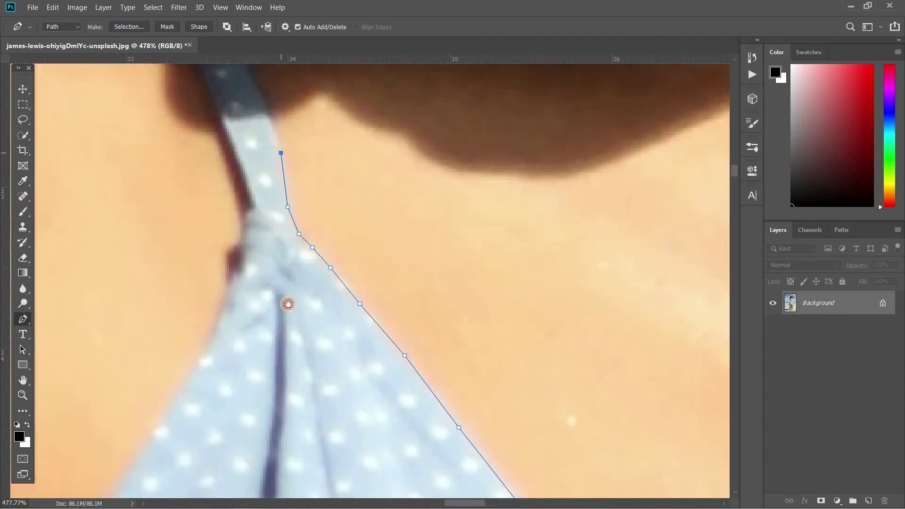
# Trace around the shaded top of the narrow strap and back down its outer edge to the gathered fabric.
pyautogui.moveTo(264, 236); pyautogui.dragTo(298, 447)
pyautogui.click(208, 162)
pyautogui.moveTo(208, 162); pyautogui.dragTo(271, 274)
pyautogui.click(305, 421)
pyautogui.moveTo(349, 500); pyautogui.dragTo(282, 307)
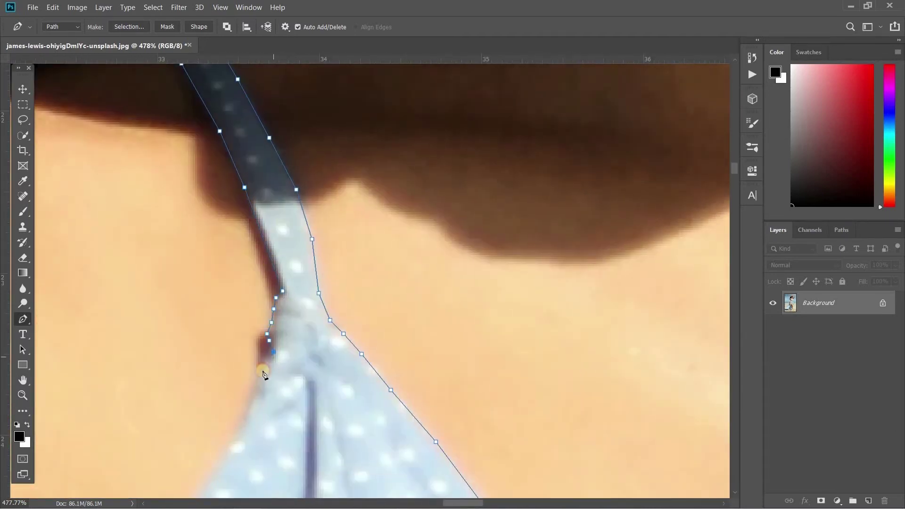
# Trace the outer side of the bodice from the strap gathers down past the underarm to the waist folds.
pyautogui.moveTo(264, 375); pyautogui.dragTo(353, 116)
pyautogui.moveTo(273, 472); pyautogui.dragTo(400, 155)
pyautogui.moveTo(307, 472); pyautogui.dragTo(315, 387)
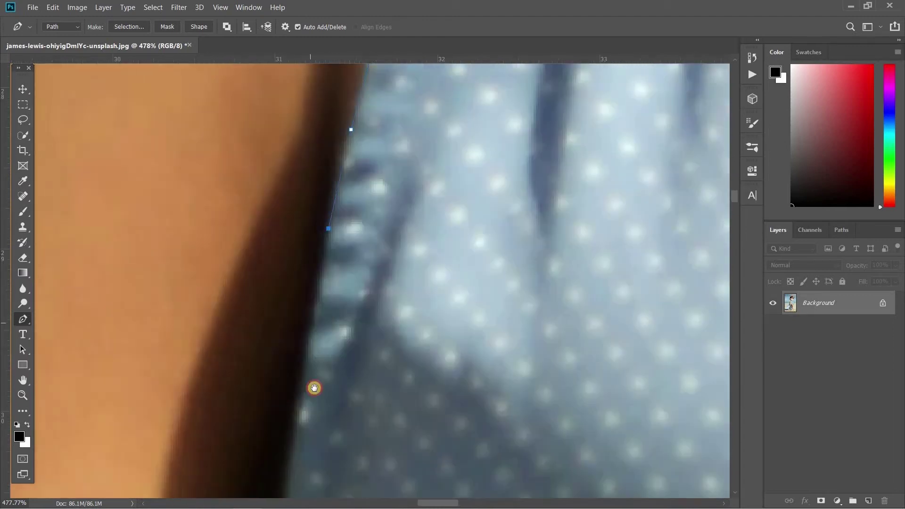
pyautogui.moveTo(321, 490); pyautogui.dragTo(335, 162)
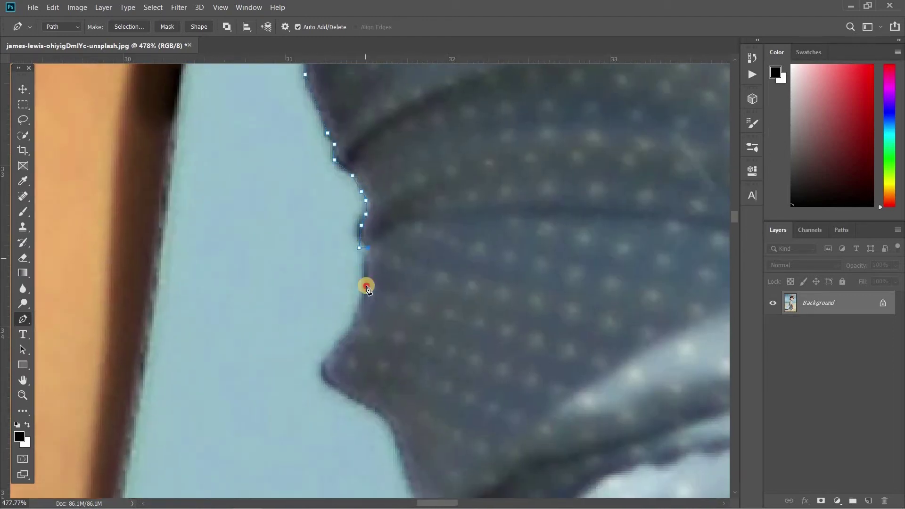
# Trace the waist folds and the notch where the skirt begins against the blue background.
pyautogui.click(368, 287)
pyautogui.click(457, 349)
pyautogui.moveTo(453, 358); pyautogui.dragTo(452, 136)
pyautogui.click(378, 180)
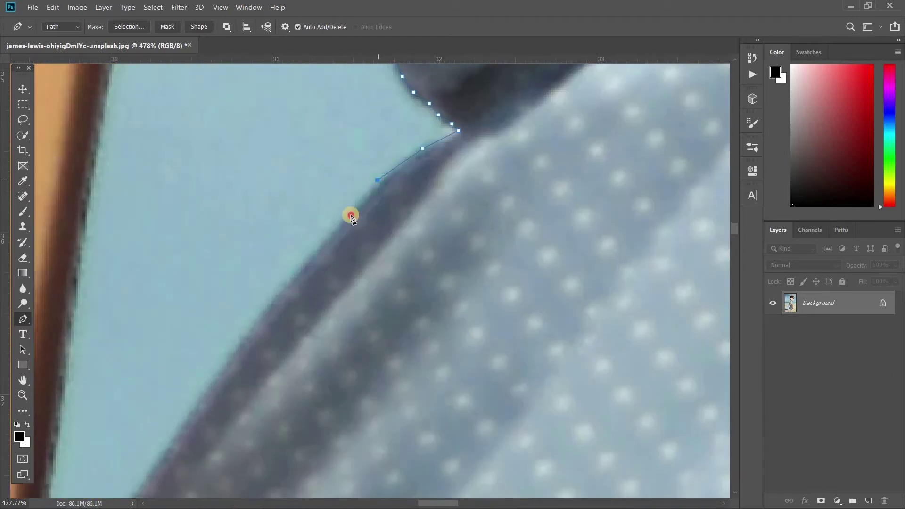
# Trace the upper skirt edge diagonally down from the waist to where it meets the forearm.
pyautogui.moveTo(208, 392); pyautogui.dragTo(315, 122)
pyautogui.click(291, 182)
pyautogui.click(166, 354)
pyautogui.moveTo(141, 408); pyautogui.dragTo(309, 123)
pyautogui.click(288, 142)
pyautogui.click(257, 250)
pyautogui.moveTo(288, 338); pyautogui.dragTo(306, 168)
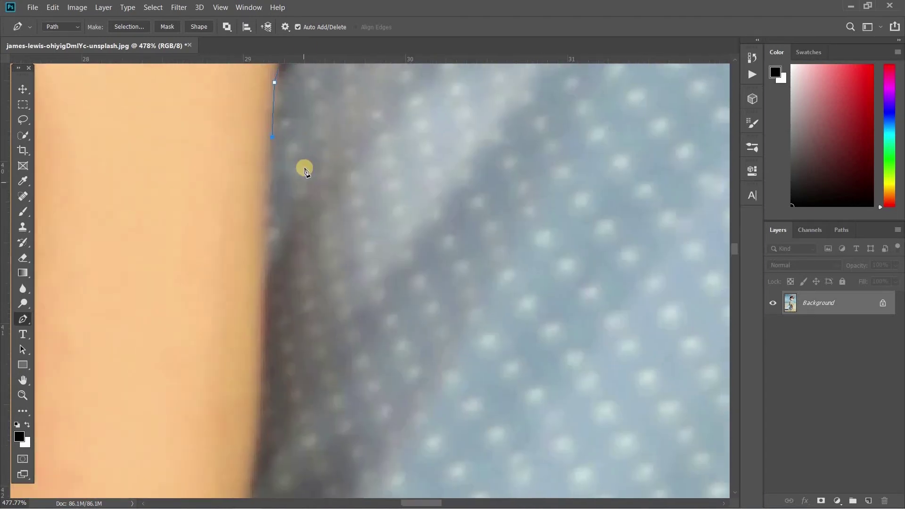
# Place anchor points down the skirt edge along the inner side of the lowered forearm.
pyautogui.click(258, 438)
pyautogui.moveTo(272, 462); pyautogui.dragTo(291, 180)
pyautogui.click(252, 273)
pyautogui.click(239, 321)
pyautogui.moveTo(214, 443); pyautogui.dragTo(258, 160)
pyautogui.click(243, 247)
pyautogui.click(231, 332)
pyautogui.click(228, 404)
pyautogui.click(224, 450)
pyautogui.moveTo(267, 477); pyautogui.dragTo(327, 212)
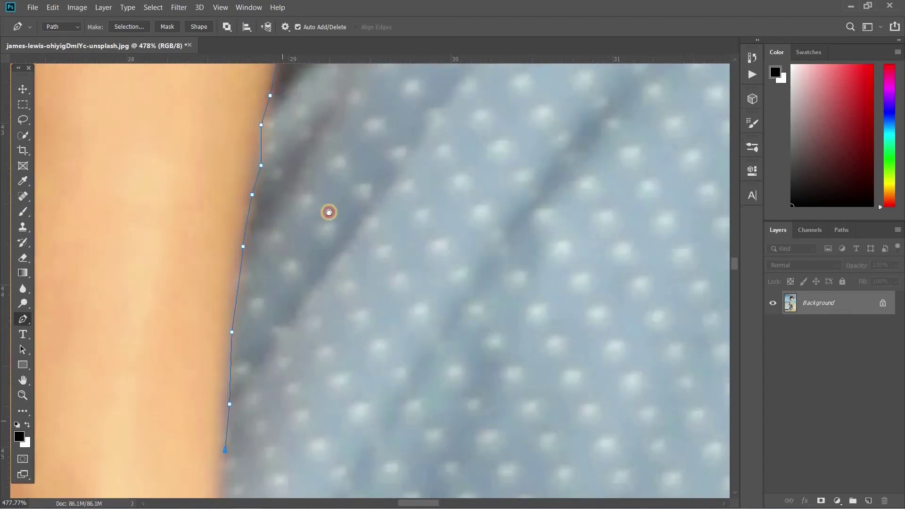
# Continue the path along the lower forearm and wrist to the start of the hand.
pyautogui.click(277, 303)
pyautogui.click(276, 404)
pyautogui.moveTo(279, 441); pyautogui.dragTo(293, 188)
pyautogui.click(353, 432)
pyautogui.click(328, 319)
pyautogui.moveTo(368, 410); pyautogui.dragTo(264, 123)
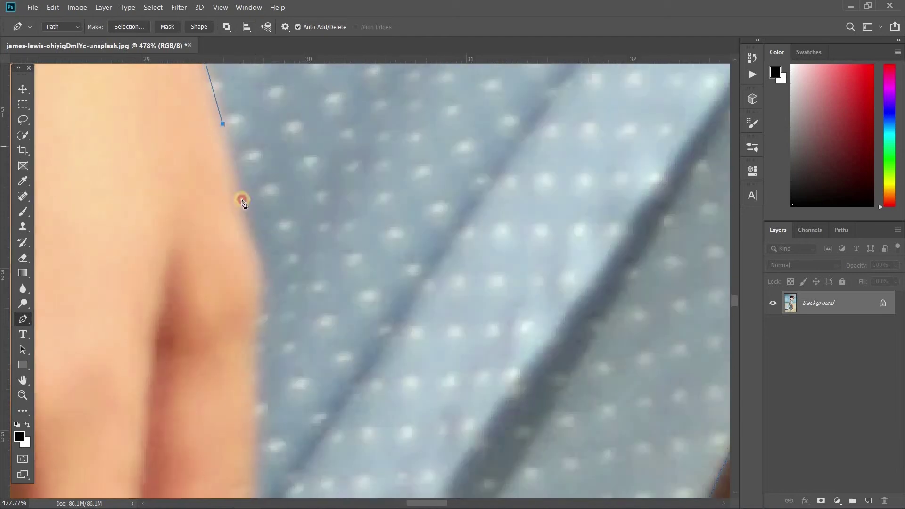
# Trace the boundary between the skirt and the inner side of the hand down to the thumb.
pyautogui.click(243, 200)
pyautogui.click(263, 265)
pyautogui.click(253, 394)
pyautogui.moveTo(246, 384); pyautogui.dragTo(239, 127)
pyautogui.click(238, 215)
pyautogui.click(236, 269)
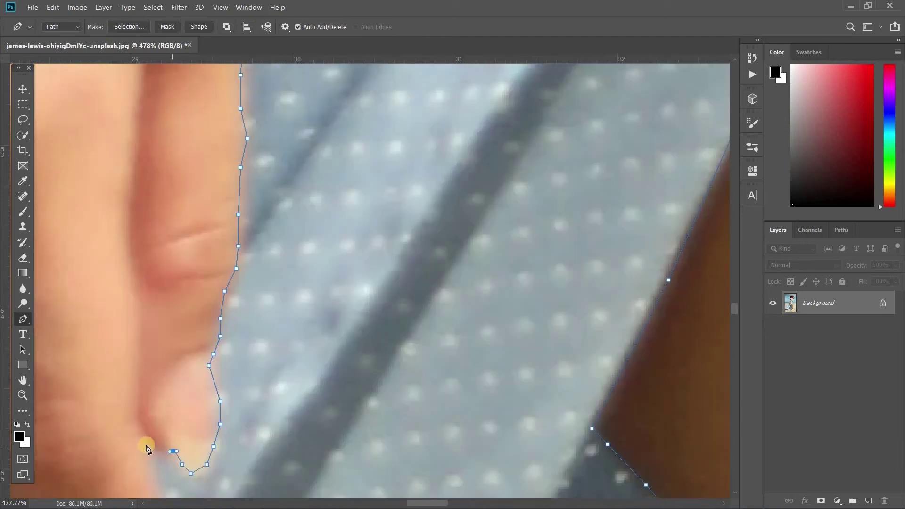
# Trace around the thumb tip and the lower fingertips where they overlap the skirt.
pyautogui.click(147, 446)
pyautogui.moveTo(153, 465); pyautogui.dragTo(239, 201)
pyautogui.click(245, 232)
pyautogui.click(259, 299)
pyautogui.click(274, 382)
pyautogui.click(250, 434)
pyautogui.moveTo(183, 368); pyautogui.dragTo(266, 230)
pyautogui.click(266, 291)
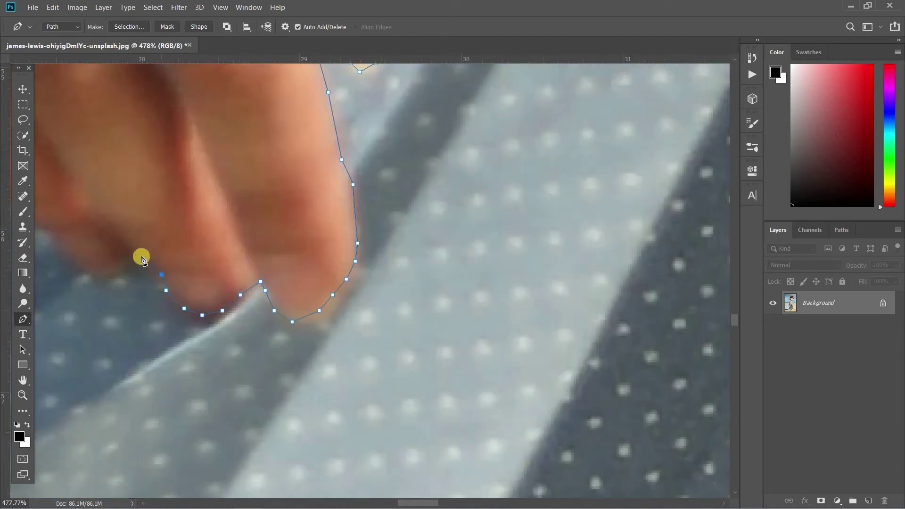
pyautogui.click(141, 255)
# Trace the outer fingers from the fingertips up to the bent knuckle against the shaded fabric.
pyautogui.moveTo(90, 278); pyautogui.dragTo(396, 237)
pyautogui.click(360, 192)
pyautogui.click(267, 115)
pyautogui.moveTo(221, 158); pyautogui.dragTo(384, 344)
pyautogui.click(360, 271)
pyautogui.moveTo(285, 186); pyautogui.dragTo(412, 349)
pyautogui.click(401, 324)
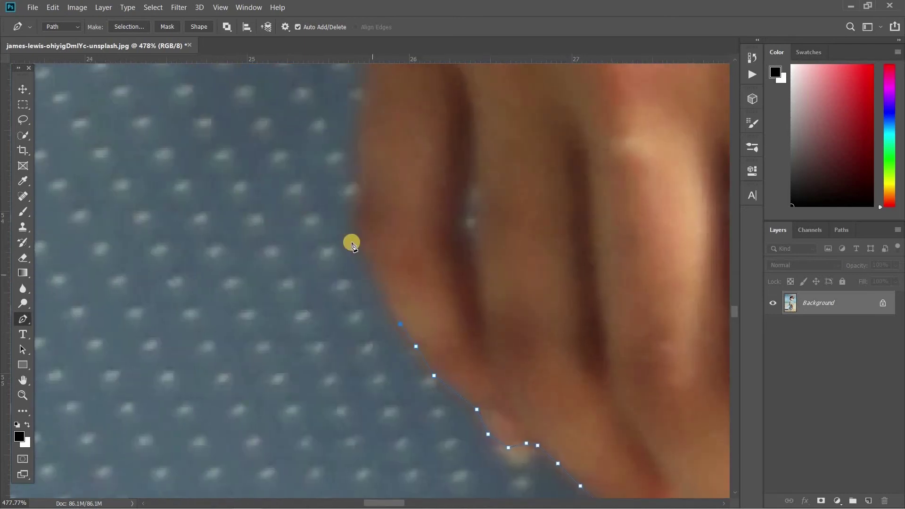
pyautogui.moveTo(356, 217); pyautogui.dragTo(442, 351)
# Place anchor points up the outer side of the hand to the wrist along the skirt.
pyautogui.moveTo(459, 221); pyautogui.dragTo(496, 351)
pyautogui.click(496, 312)
pyautogui.click(499, 274)
pyautogui.moveTo(516, 210); pyautogui.dragTo(503, 374)
pyautogui.click(497, 365)
pyautogui.click(510, 320)
pyautogui.click(521, 267)
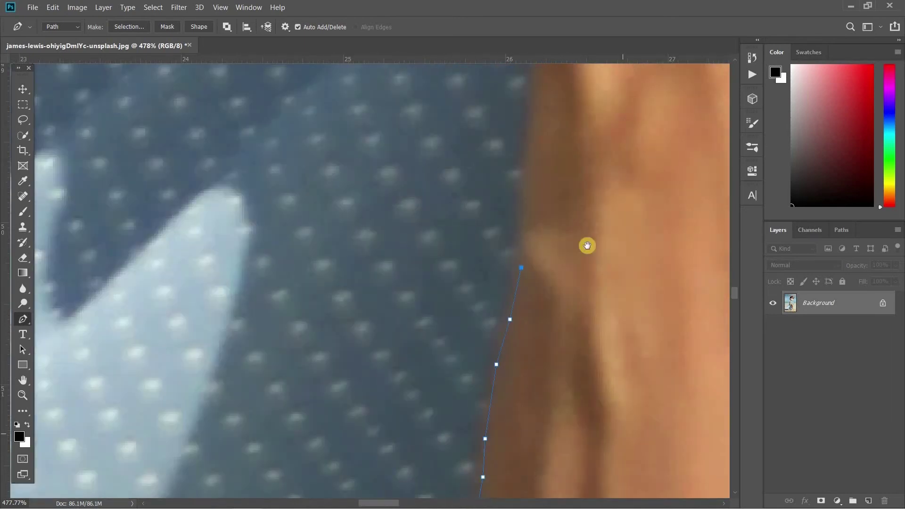
# Trace the outer side of the forearm up to the top corner of the billowing skirt.
pyautogui.moveTo(587, 245); pyautogui.dragTo(540, 368)
pyautogui.click(473, 358)
pyautogui.moveTo(467, 206); pyautogui.dragTo(507, 330)
pyautogui.click(512, 367)
pyautogui.moveTo(519, 219); pyautogui.dragTo(477, 331)
pyautogui.click(477, 301)
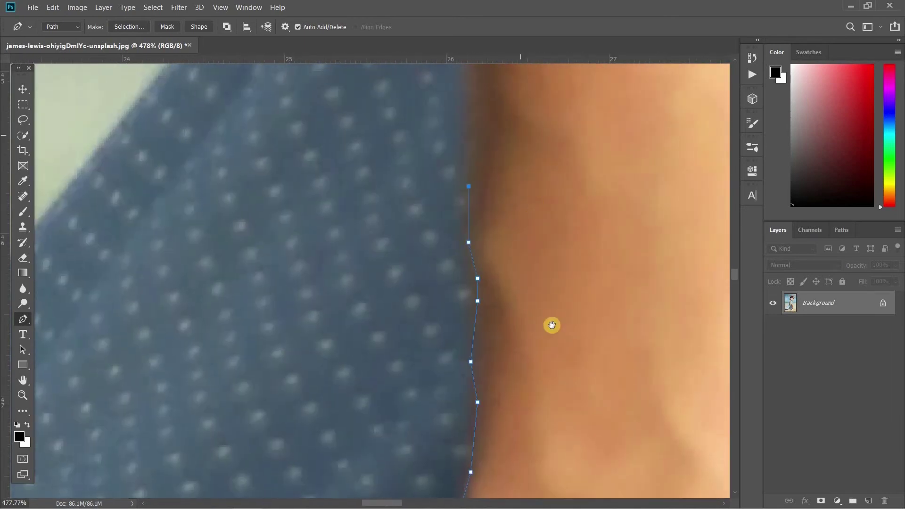
pyautogui.moveTo(552, 325); pyautogui.dragTo(524, 246)
pyautogui.click(563, 309)
pyautogui.click(565, 283)
# Trace the billowing skirt's upper diagonal edge from the forearm down across the pale sea background.
pyautogui.moveTo(493, 347); pyautogui.dragTo(426, 400)
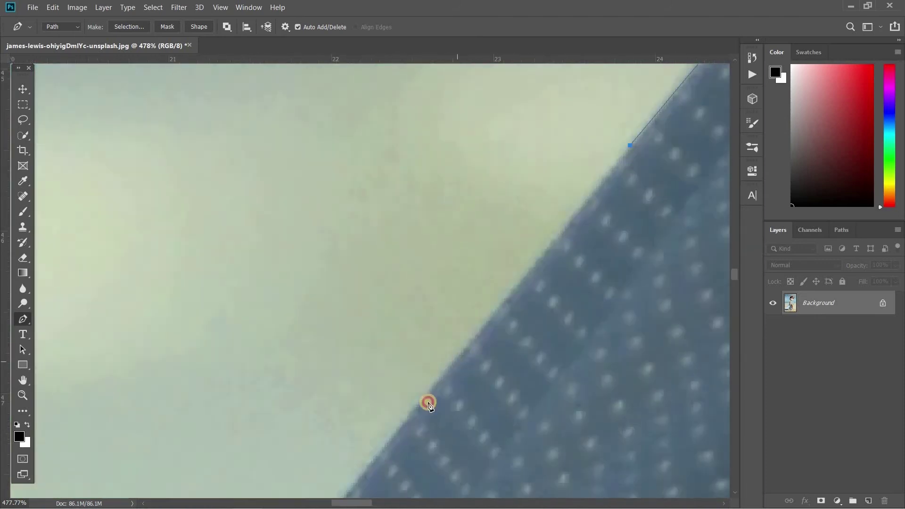
pyautogui.click(467, 293)
pyautogui.moveTo(467, 293); pyautogui.dragTo(499, 272)
pyautogui.click(499, 271)
pyautogui.moveTo(301, 434)
pyautogui.mouseDown()
pyautogui.moveTo(550, 76)
pyautogui.moveTo(531, 67)
pyautogui.mouseUp()
pyautogui.click(430, 239)
pyautogui.click(394, 250)
pyautogui.moveTo(264, 425); pyautogui.dragTo(511, 67)
pyautogui.click(481, 191)
pyautogui.moveTo(439, 105); pyautogui.dragTo(412, 165)
pyautogui.click(325, 256)
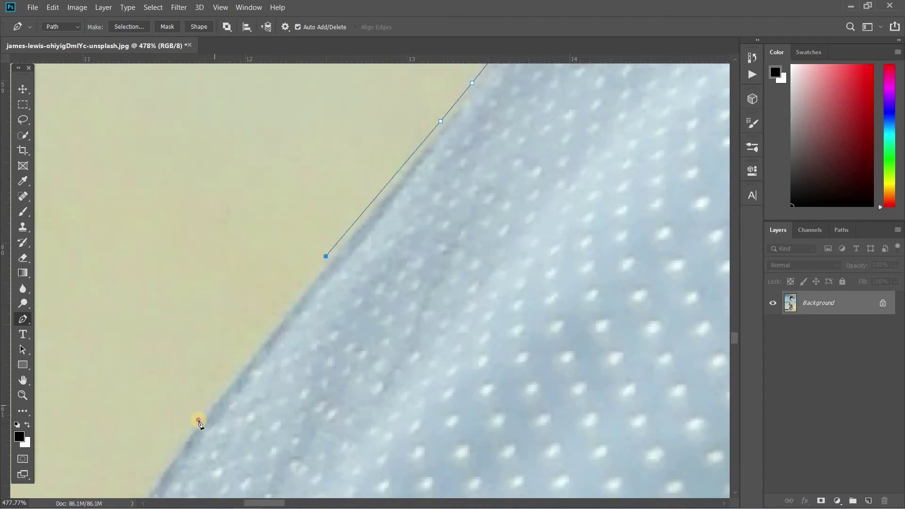
# Continue the path down the middle stretch of the skirt's diagonal outer edge against the sand.
pyautogui.moveTo(197, 424); pyautogui.dragTo(337, 137)
pyautogui.click(192, 346)
pyautogui.moveTo(194, 389); pyautogui.dragTo(403, 162)
pyautogui.click(241, 362)
pyautogui.moveTo(217, 405); pyautogui.dragTo(321, 310)
pyautogui.click(287, 278)
pyautogui.click(219, 367)
pyautogui.moveTo(251, 441); pyautogui.dragTo(330, 163)
pyautogui.click(247, 166)
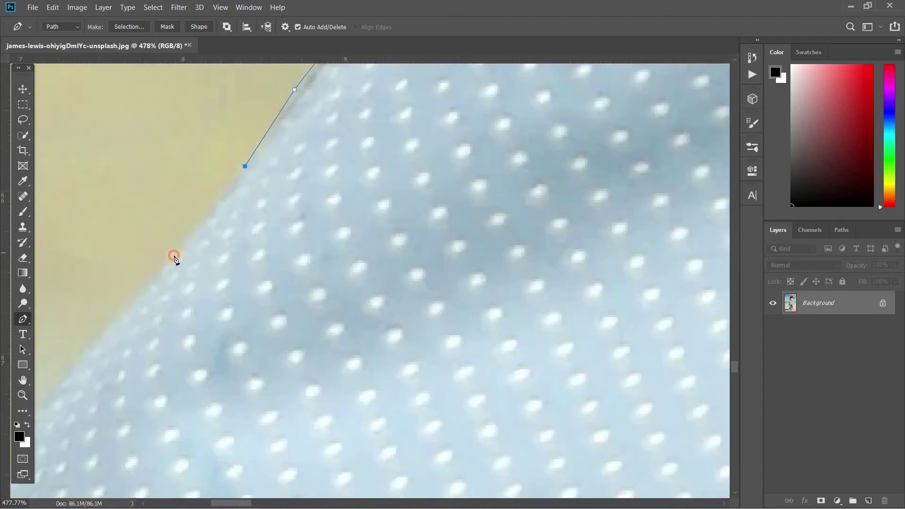
# Trace the lower bend of the skirt's outer edge where it turns steeply down toward the hem.
pyautogui.click(110, 320)
pyautogui.moveTo(55, 369); pyautogui.dragTo(334, 140)
pyautogui.click(306, 167)
pyautogui.click(211, 303)
pyautogui.moveTo(152, 444); pyautogui.dragTo(325, 191)
pyautogui.click(232, 263)
pyautogui.moveTo(120, 484); pyautogui.dragTo(241, 219)
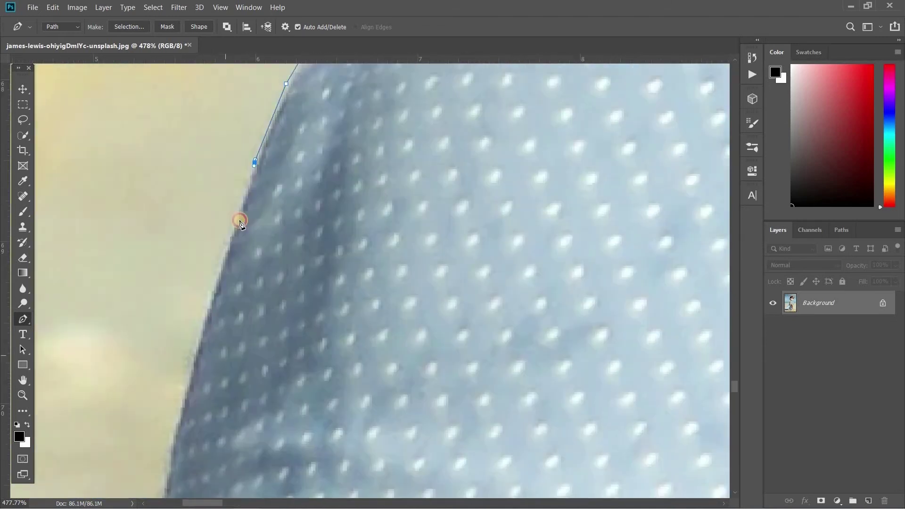
pyautogui.click(200, 395)
# Trace the last stretch of the skirt's outer edge and close the path just above the hem corner.
pyautogui.moveTo(200, 394); pyautogui.dragTo(269, 105)
pyautogui.click(251, 185)
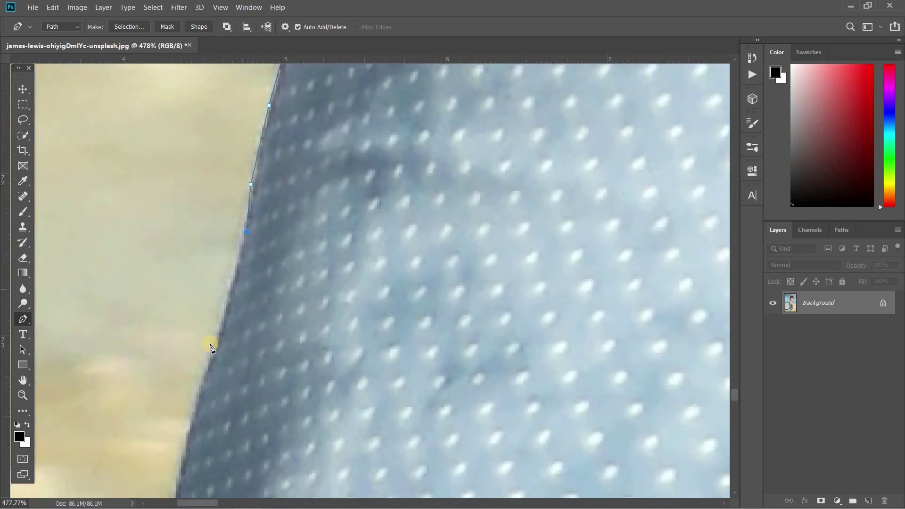
pyautogui.moveTo(251, 234); pyautogui.dragTo(315, 20)
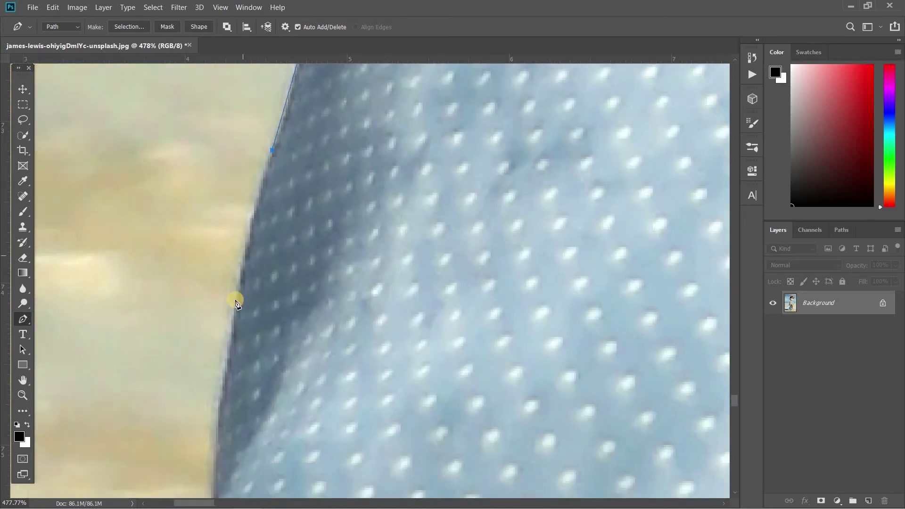
pyautogui.click(220, 407)
pyautogui.moveTo(257, 264); pyautogui.dragTo(298, 26)
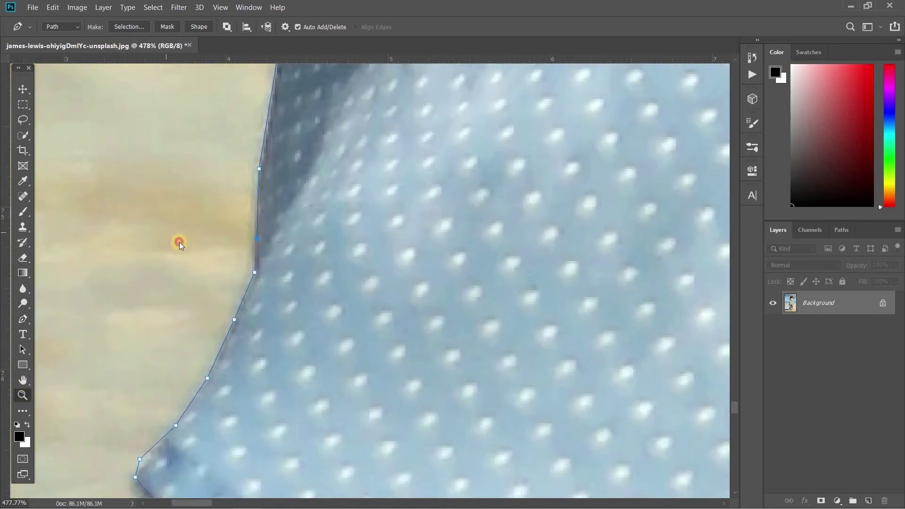
# Check the completed dress outline at full view and convert the closed path into a selection.
pyautogui.press('z')
pyautogui.scroll(-10, 180, 242)
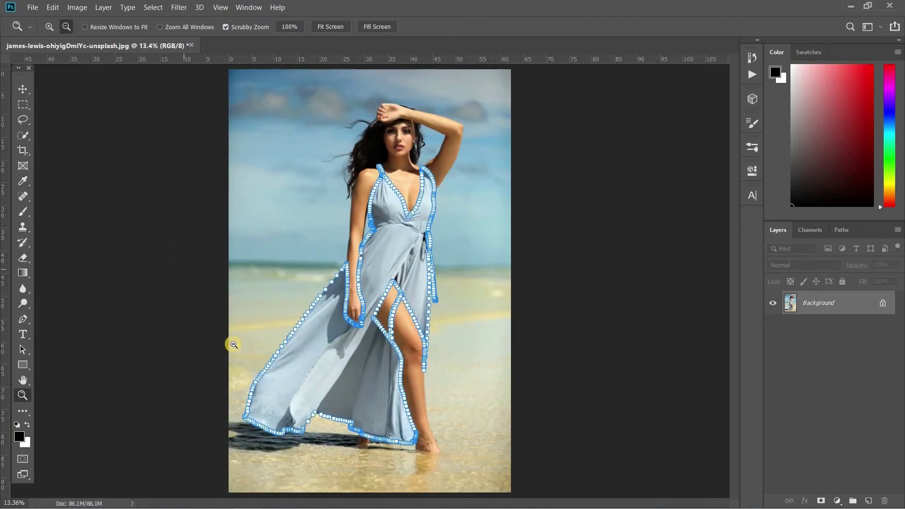
pyautogui.moveTo(244, 424); pyautogui.dragTo(520, 332)
pyautogui.moveTo(559, 256); pyautogui.dragTo(396, 250)
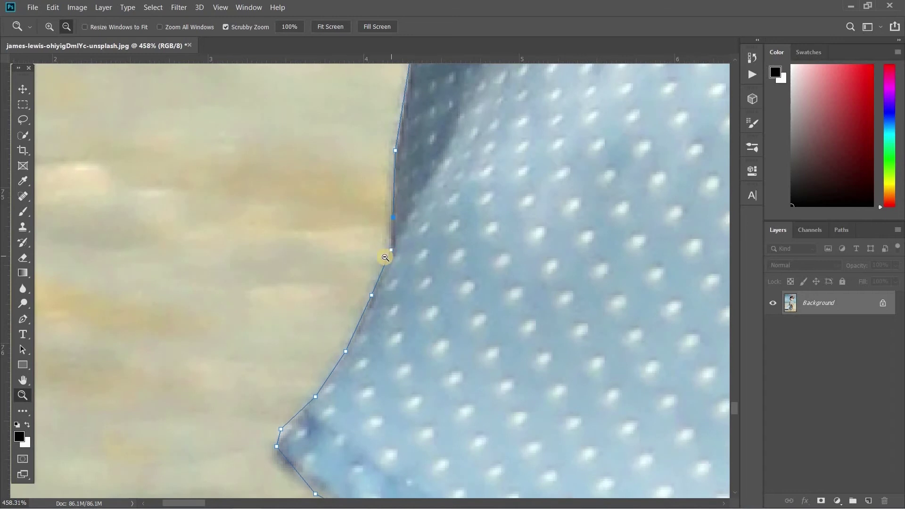
pyautogui.click(22, 320)
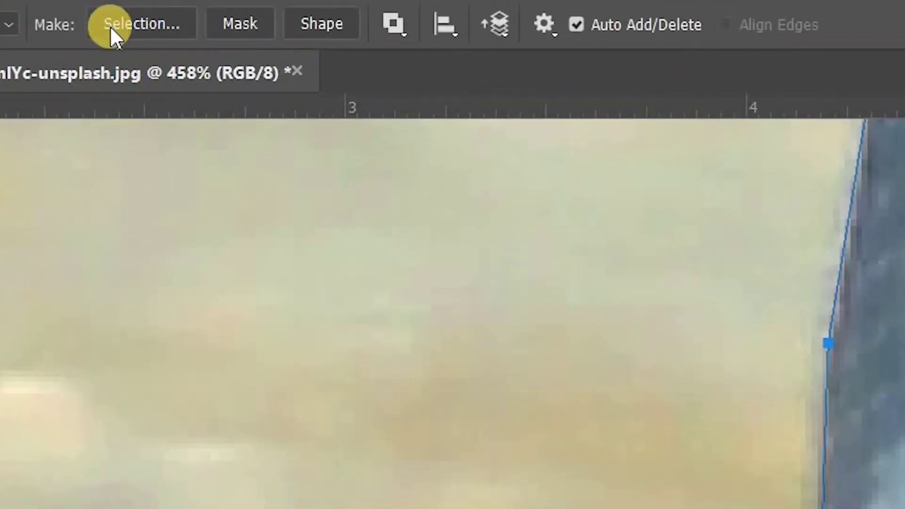
pyautogui.click(118, 29)
pyautogui.press('Return')
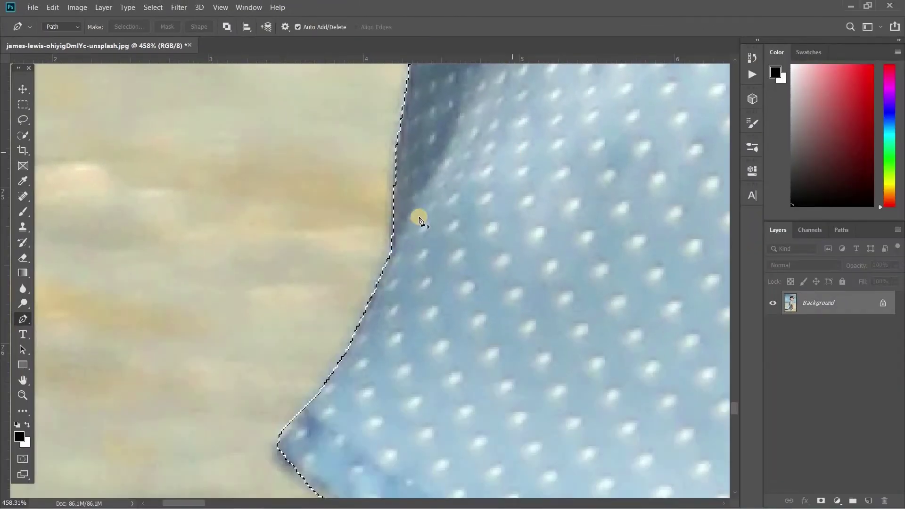
# Add a Solid Color fill layer over the dress selection with the red colour c40000.
pyautogui.press('z')
pyautogui.hotkey('ctrl', '0')
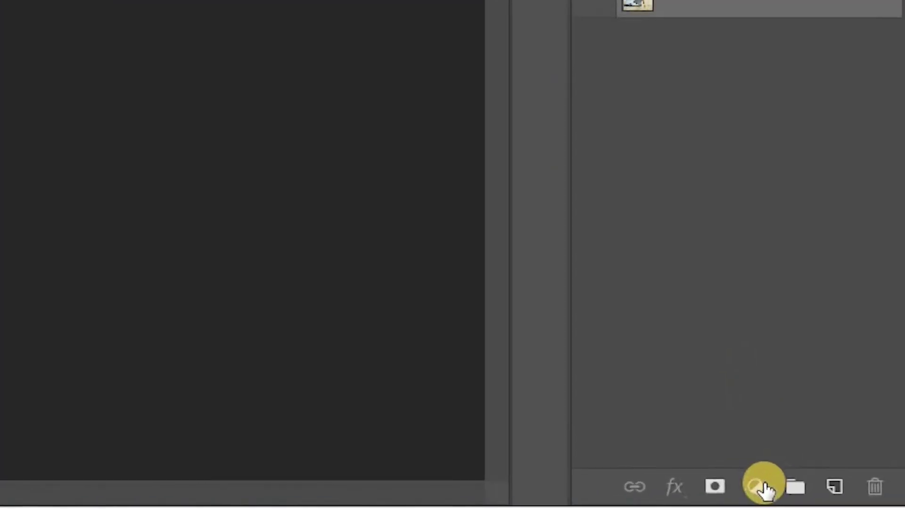
pyautogui.click(793, 493)
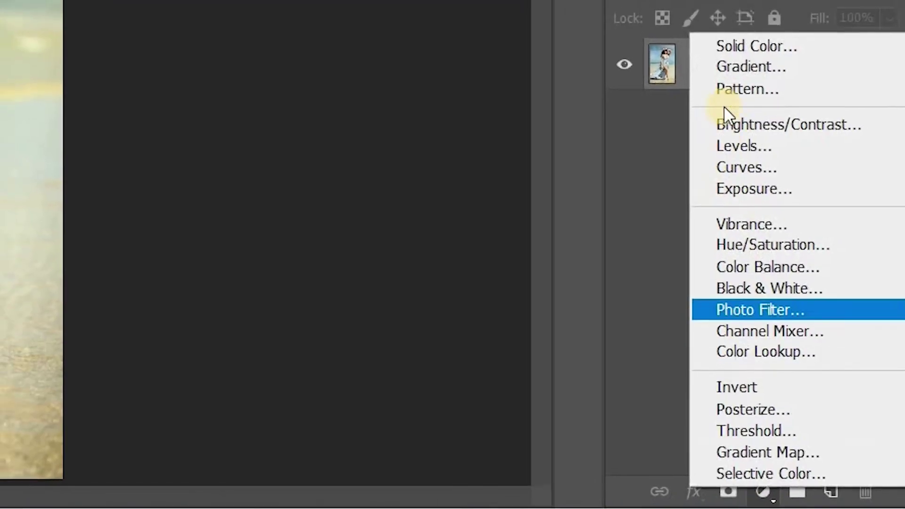
pyautogui.click(733, 58)
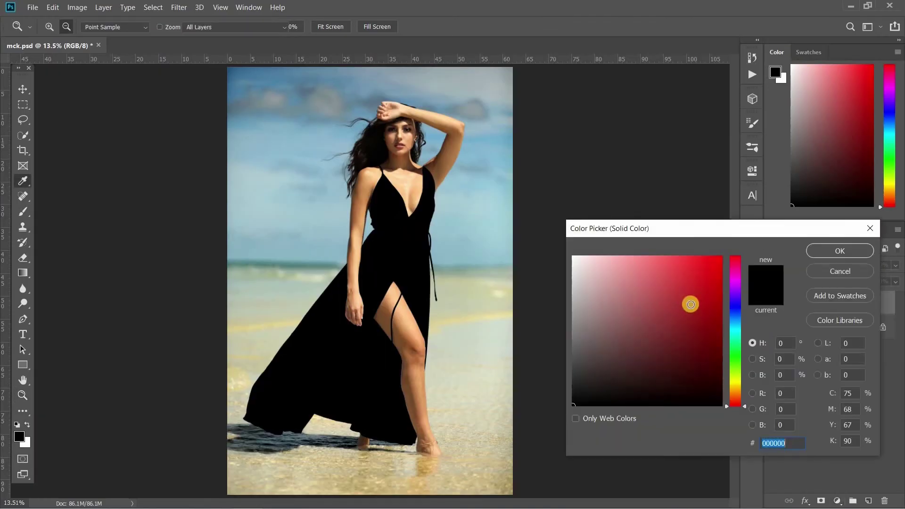
pyautogui.moveTo(724, 275); pyautogui.dragTo(721, 291)
pyautogui.click(829, 250)
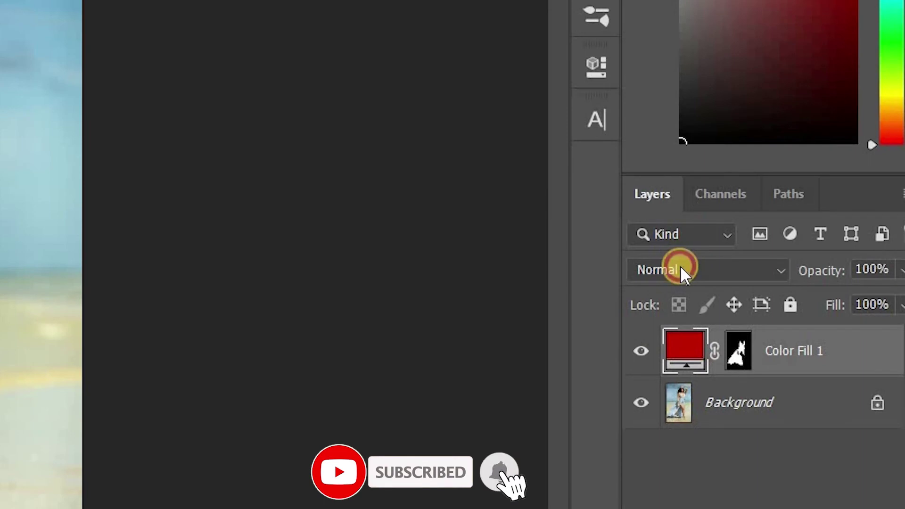
# Set the red fill layer's blend mode to Multiply and inspect the dress fabric up close.
pyautogui.click(682, 268)
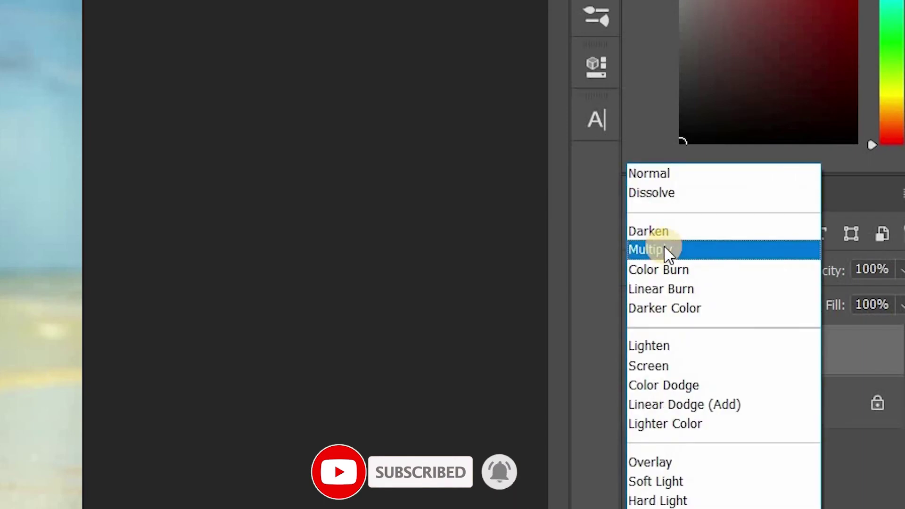
pyautogui.click(665, 249)
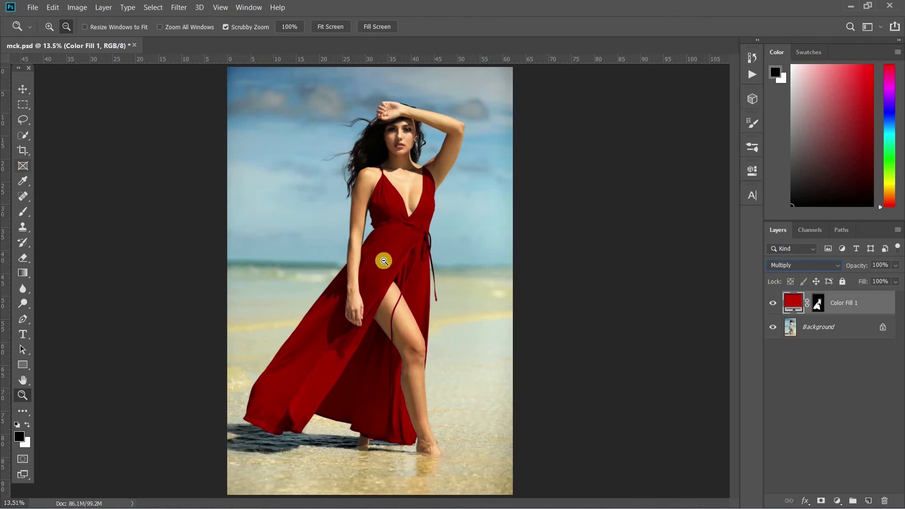
pyautogui.moveTo(397, 292); pyautogui.dragTo(359, 265)
pyautogui.rightClick(367, 261)
pyautogui.click(383, 258)
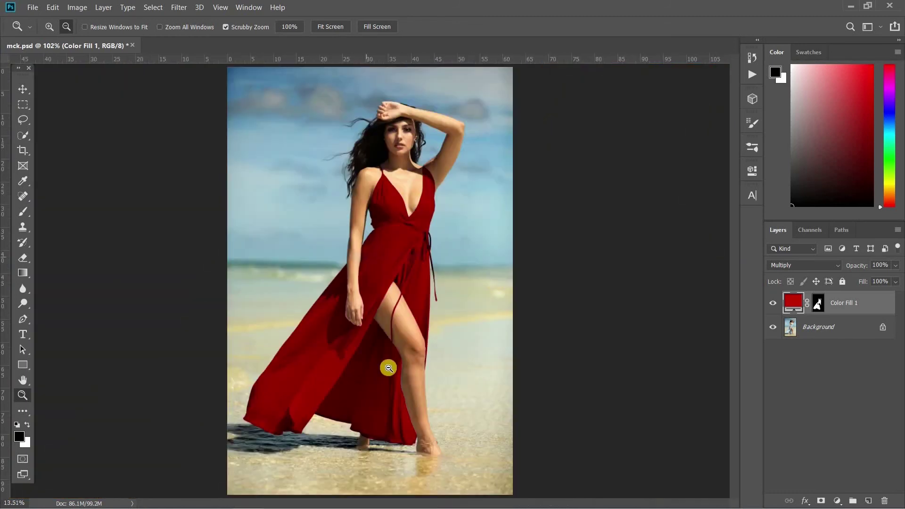
# Preview charcoal 282626, grey 837e7e, white ffffff and dark red 6d0707 on the dress, and set the fill colour to purple b401b6.
pyautogui.doubleClick(795, 308)
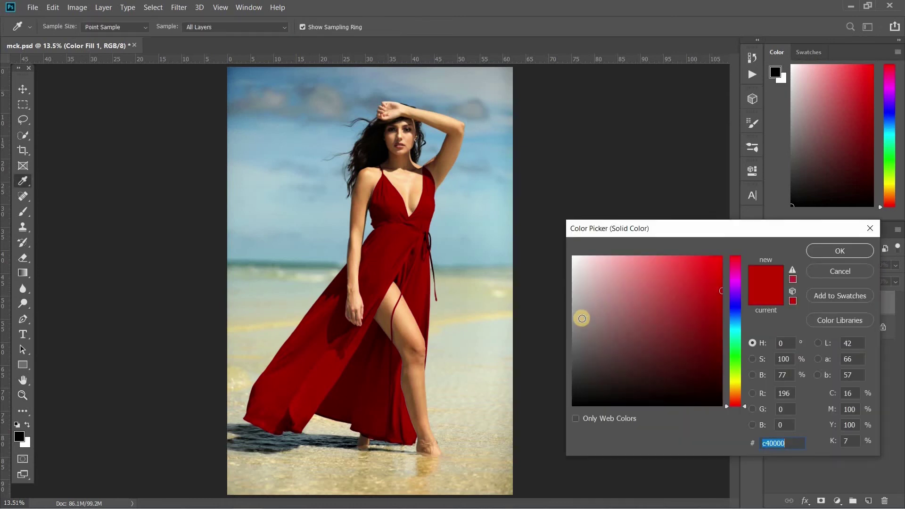
pyautogui.click(581, 322)
pyautogui.moveTo(580, 376); pyautogui.dragTo(577, 358)
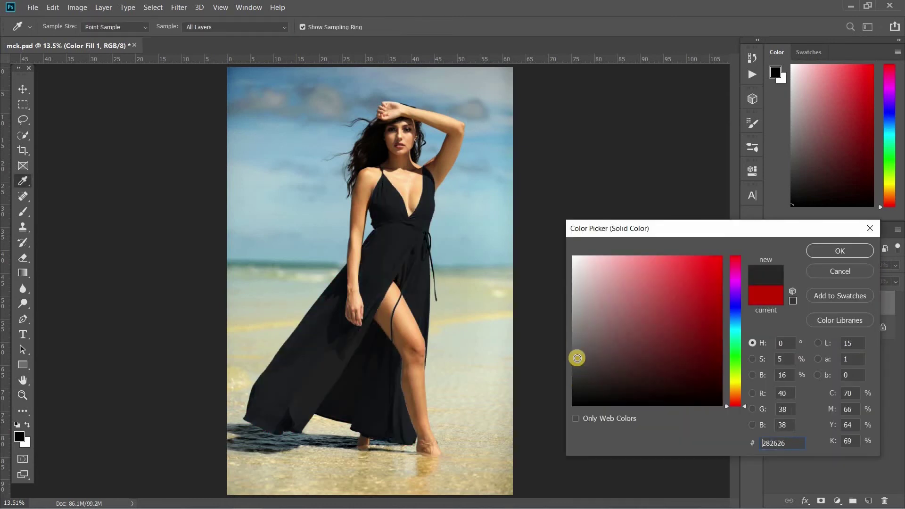
pyautogui.click(578, 329)
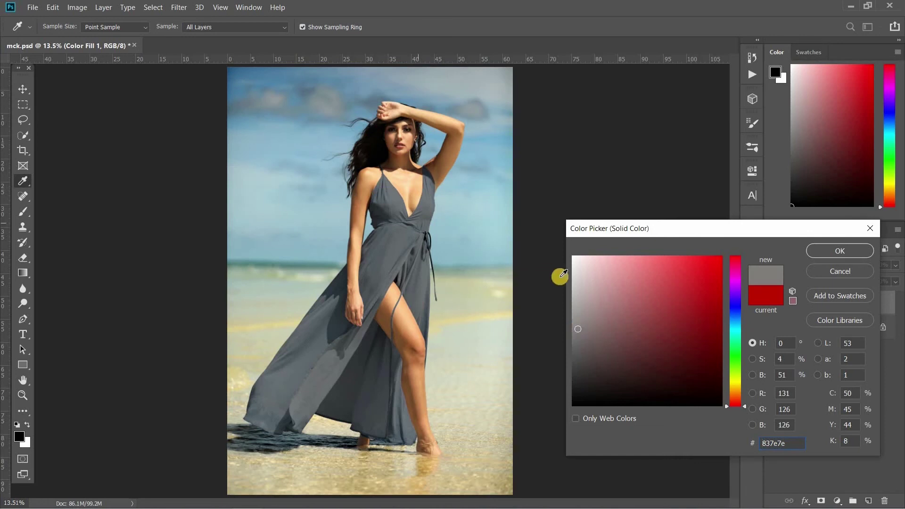
pyautogui.click(566, 261)
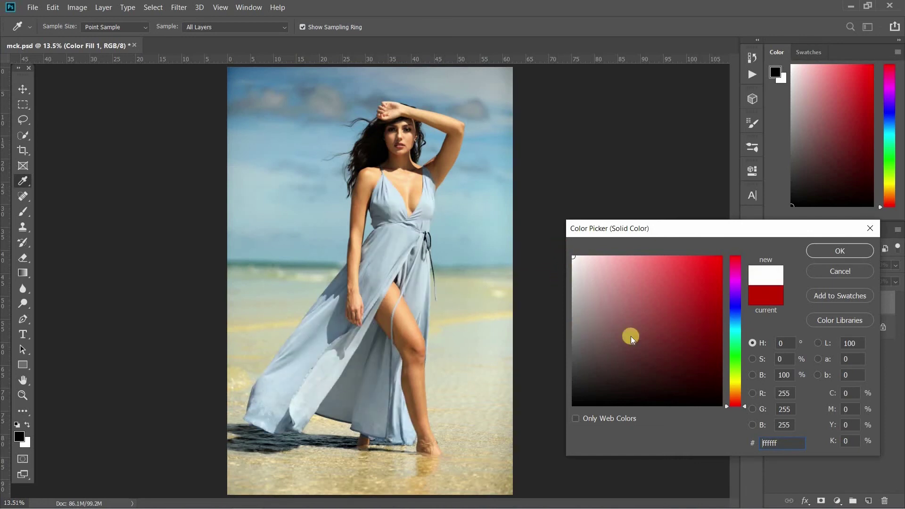
pyautogui.click(716, 313)
pyautogui.click(712, 342)
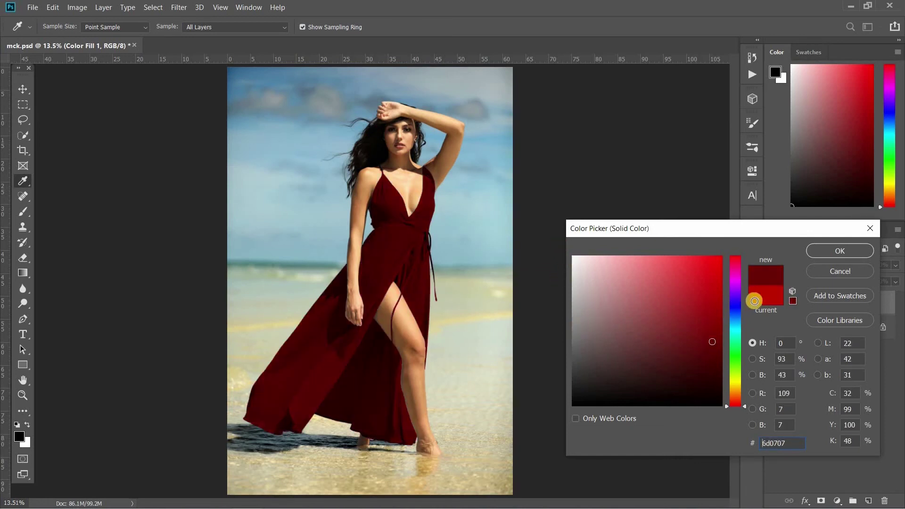
pyautogui.moveTo(721, 274)
pyautogui.mouseDown()
pyautogui.moveTo(717, 263)
pyautogui.moveTo(720, 298)
pyautogui.moveTo(722, 249)
pyautogui.moveTo(722, 298)
pyautogui.mouseUp()
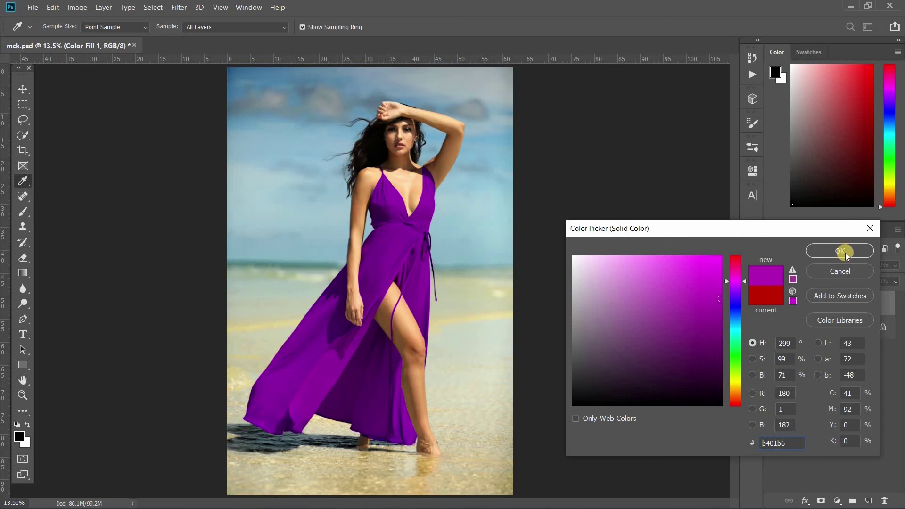
pyautogui.press('Return')
pyautogui.press('z')
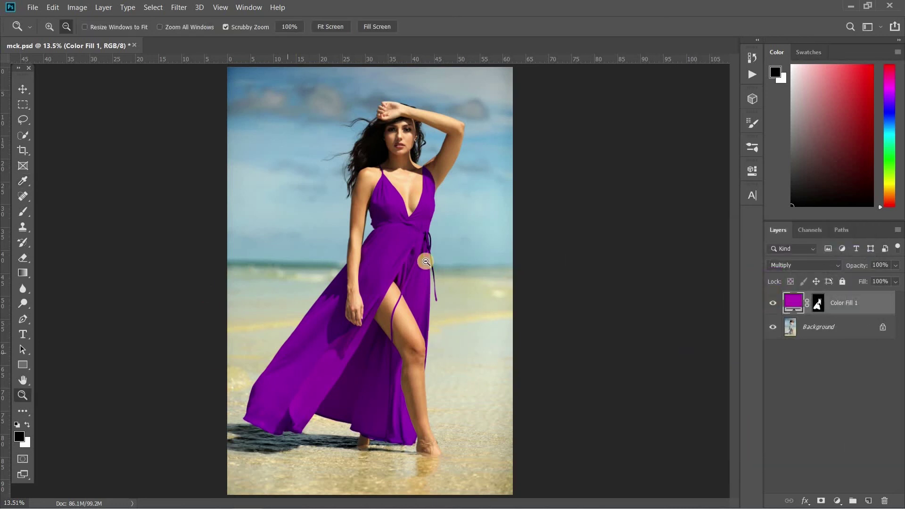